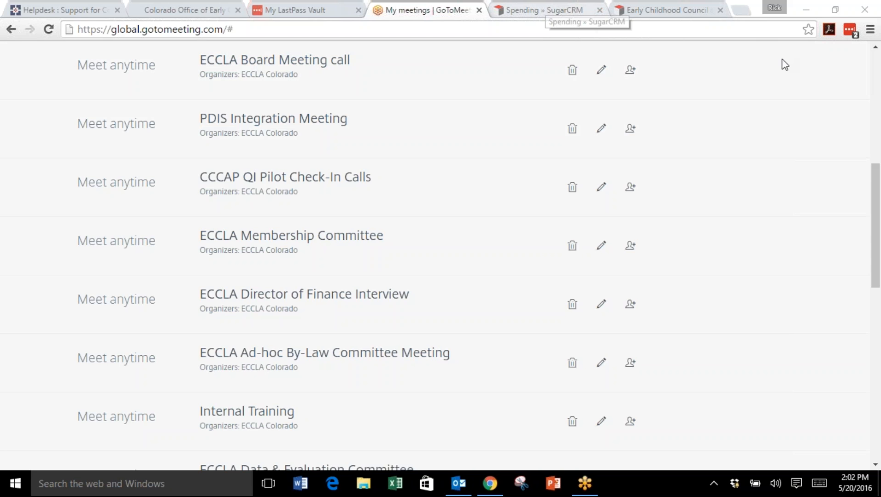
# - Switch to the SugarCRM Spending list, look through its records and open the first Reconciled (Locked) record
pyautogui.click(549, 13)
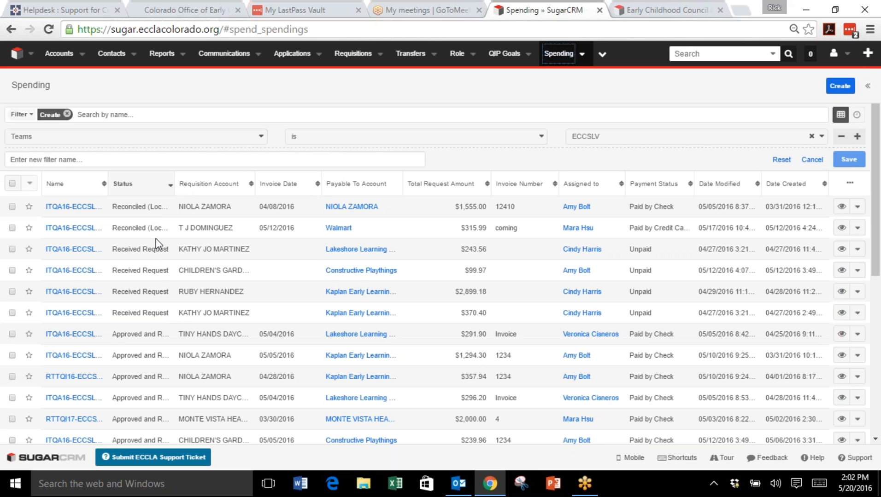
pyautogui.scroll(-3, 153, 234)
pyautogui.scroll(-3, 153, 235)
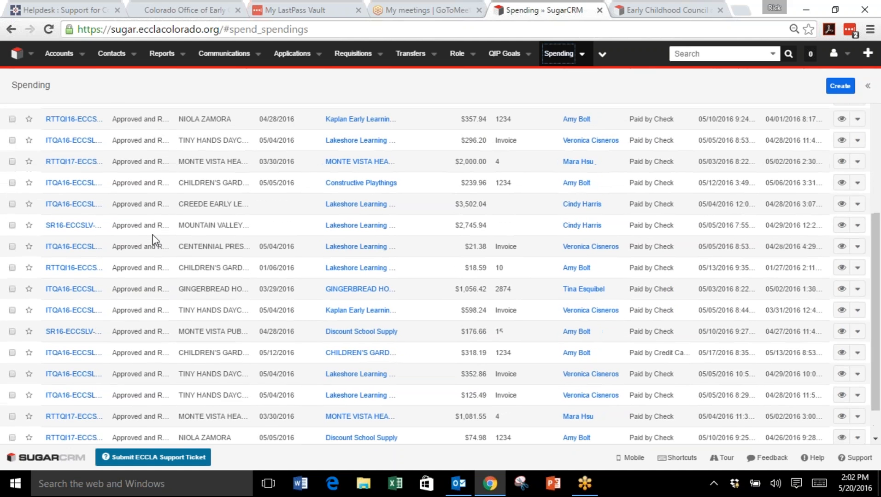
pyautogui.scroll(6, 153, 234)
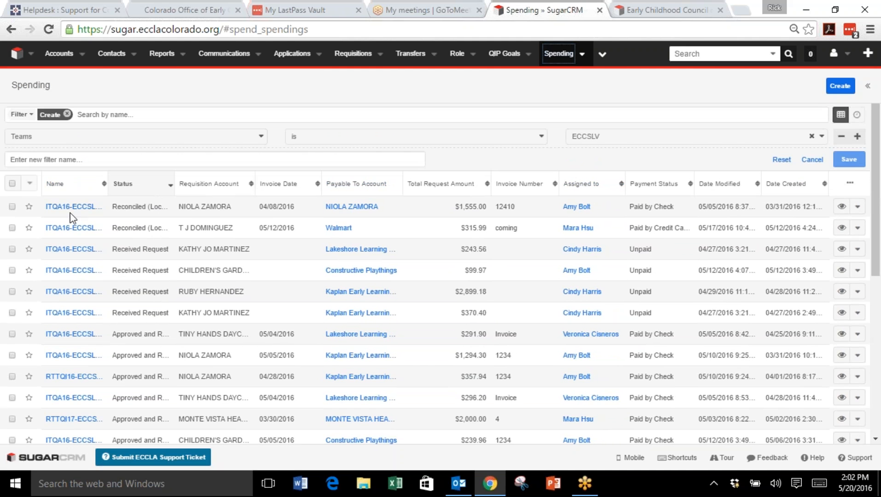
pyautogui.scroll(-2, 302, 207)
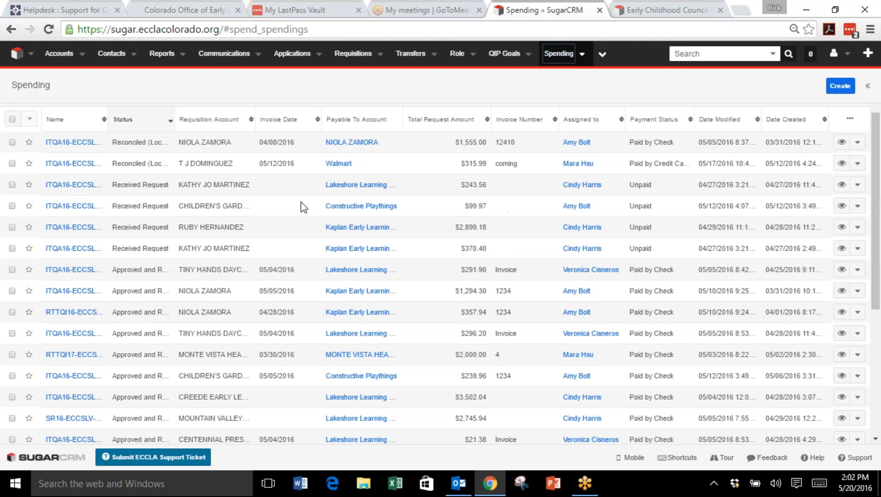
pyautogui.click(77, 143)
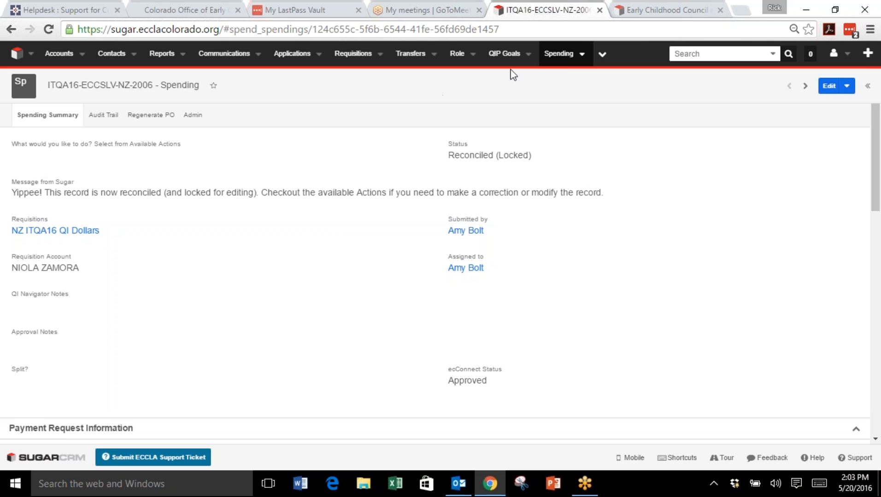
# - Return to the Spending list and open record ITQA16-ECCSLV-JH6-2002 to examine its status
pyautogui.click(565, 54)
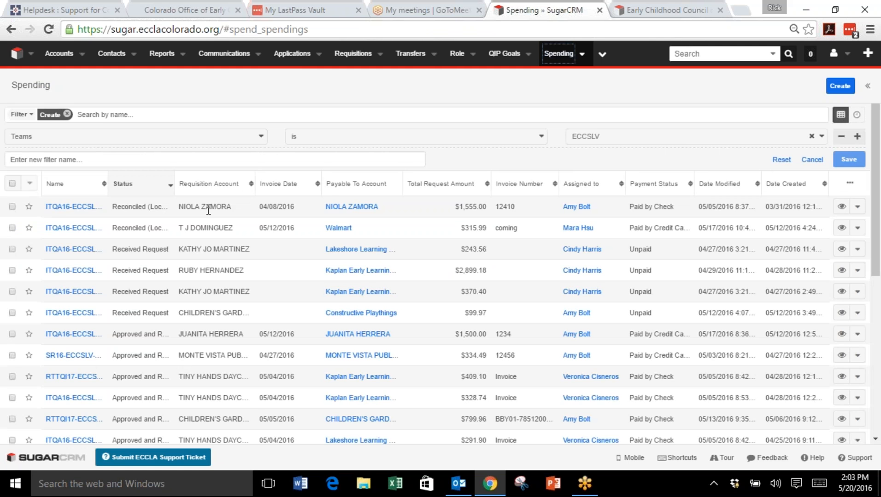
pyautogui.click(71, 335)
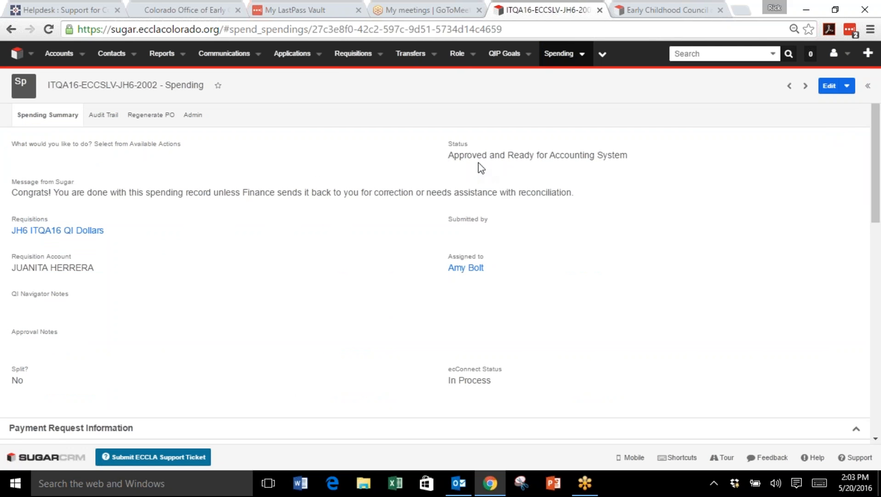
pyautogui.moveTo(627, 156); pyautogui.dragTo(444, 163)
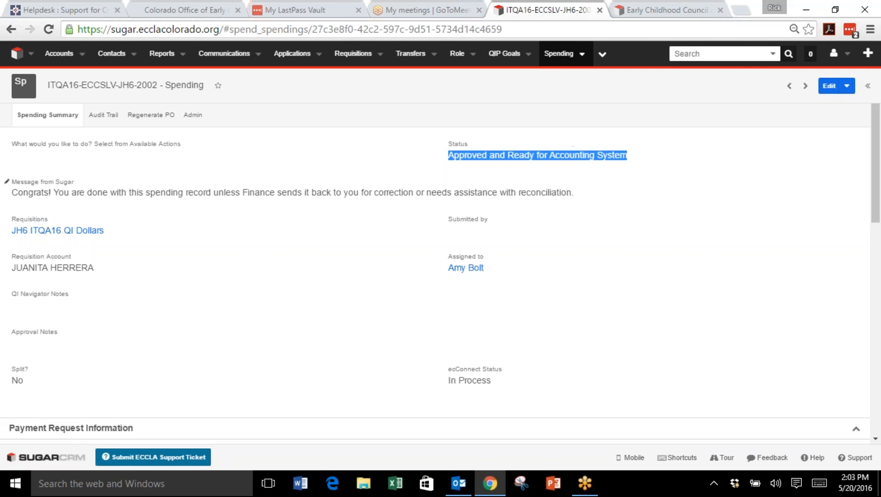
pyautogui.moveTo(451, 154); pyautogui.dragTo(585, 151)
# - Filter the Spending list further with the condition Status is any of Approved & Ready for Finance (Financial Contact)
pyautogui.click(560, 55)
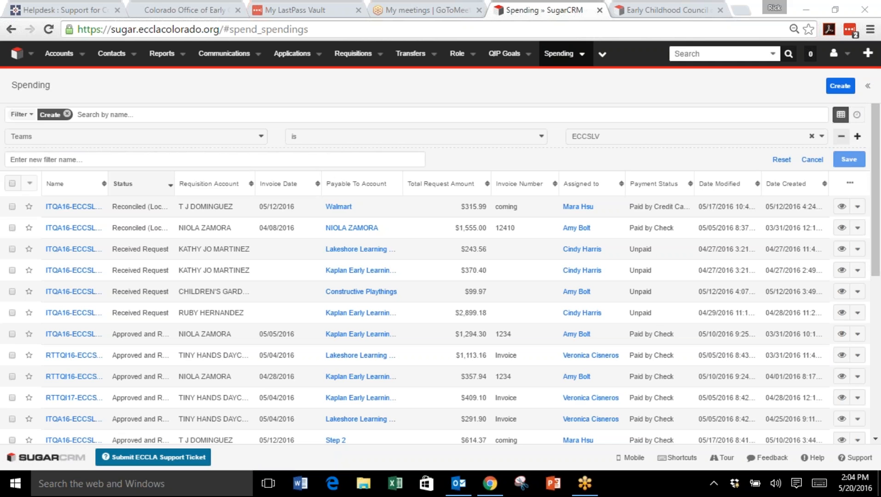
pyautogui.click(857, 138)
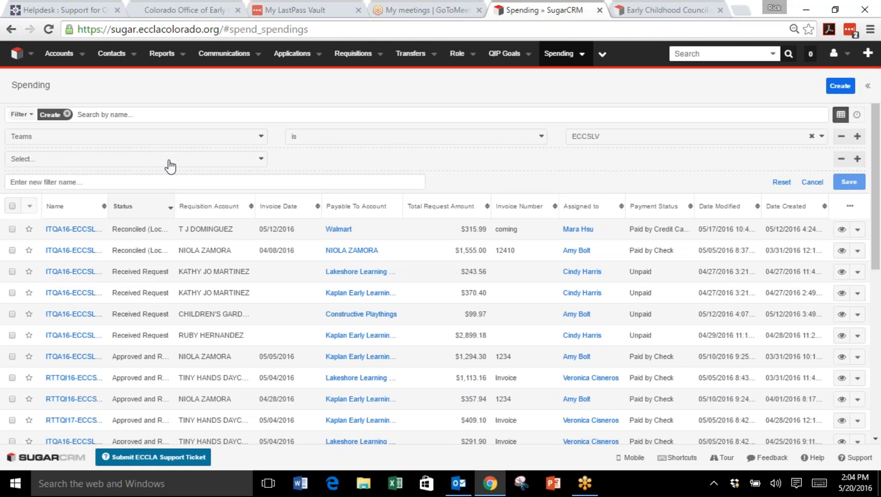
pyautogui.click(111, 165)
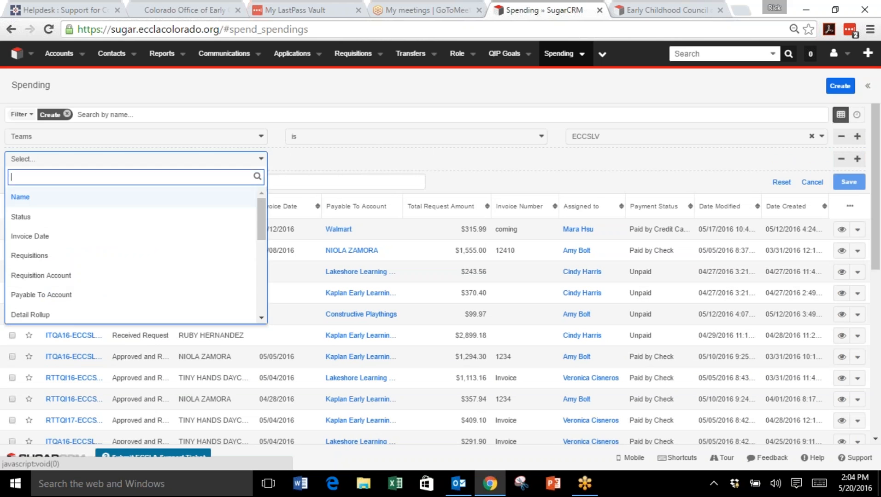
pyautogui.click(27, 223)
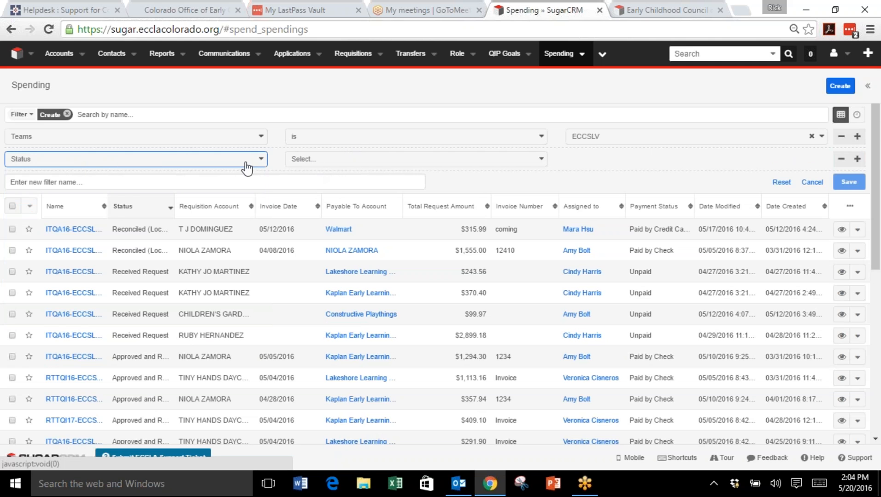
pyautogui.click(325, 162)
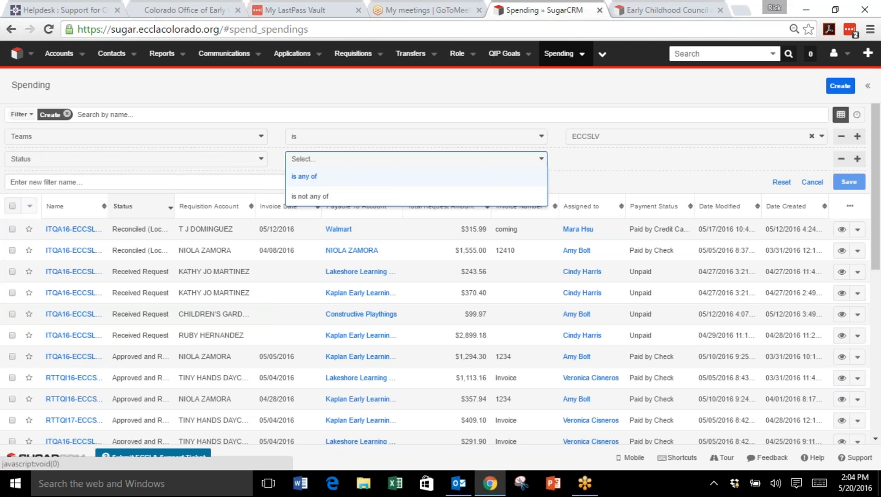
pyautogui.click(305, 177)
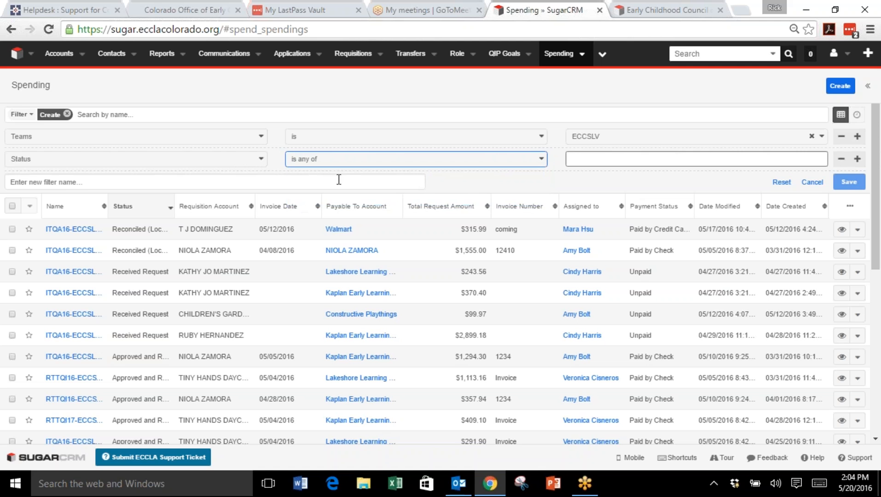
pyautogui.click(622, 158)
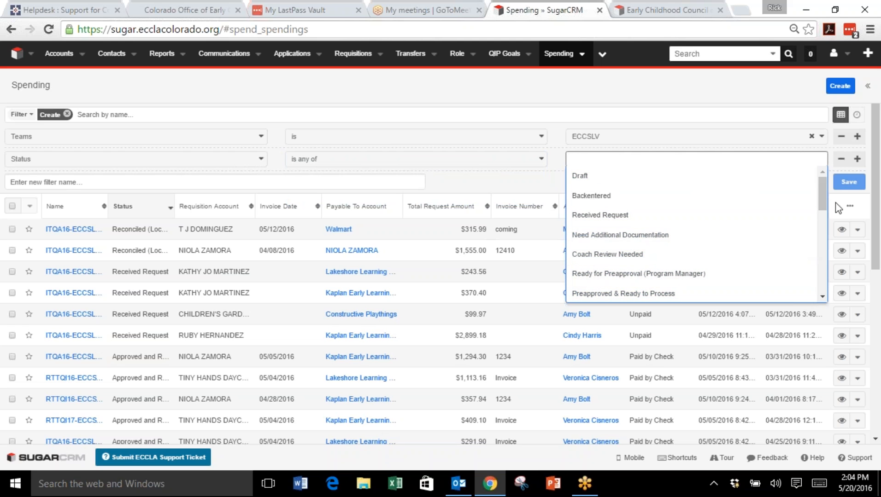
pyautogui.moveTo(823, 203); pyautogui.dragTo(821, 246)
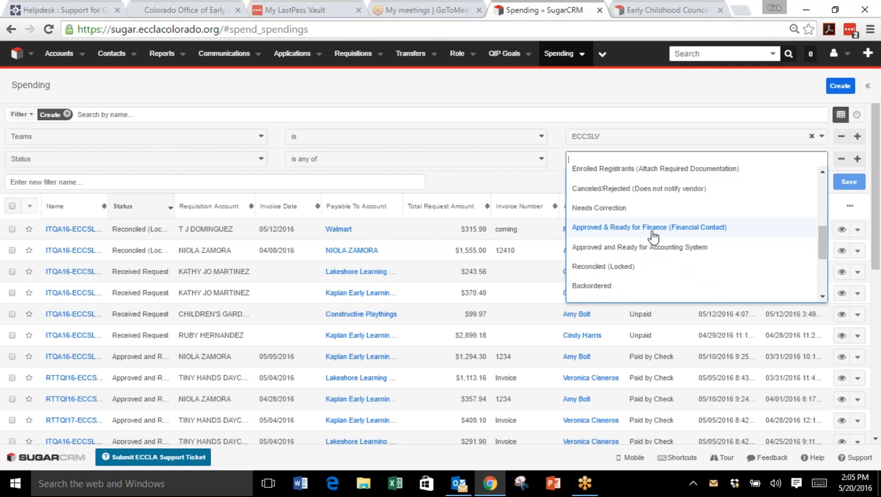
pyautogui.click(707, 228)
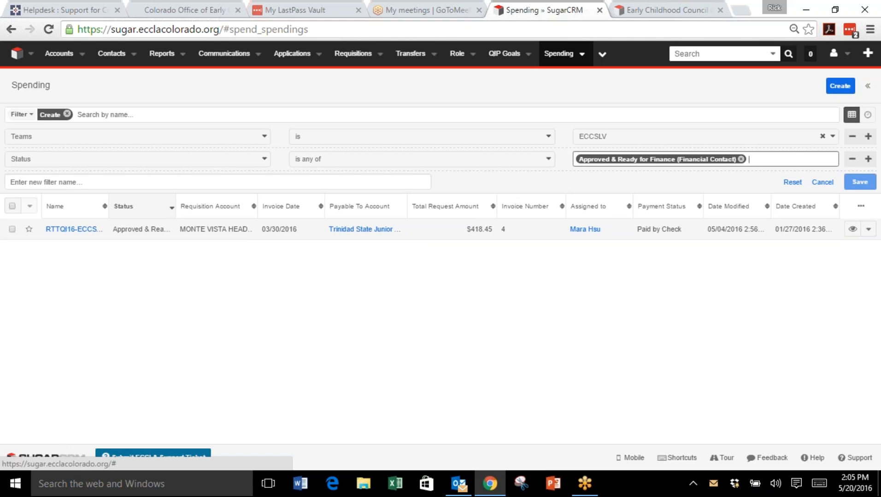
# - Replace the Status filter value with Received Request
pyautogui.click(740, 160)
pyautogui.click(688, 160)
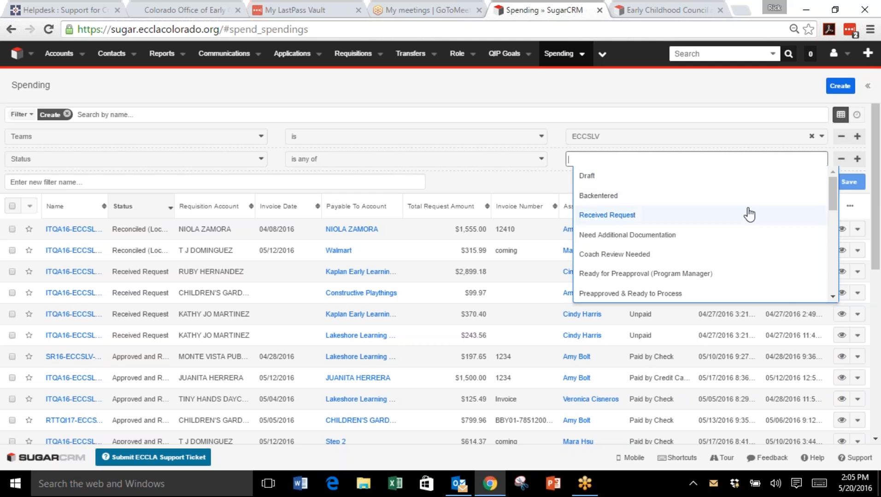
pyautogui.click(592, 221)
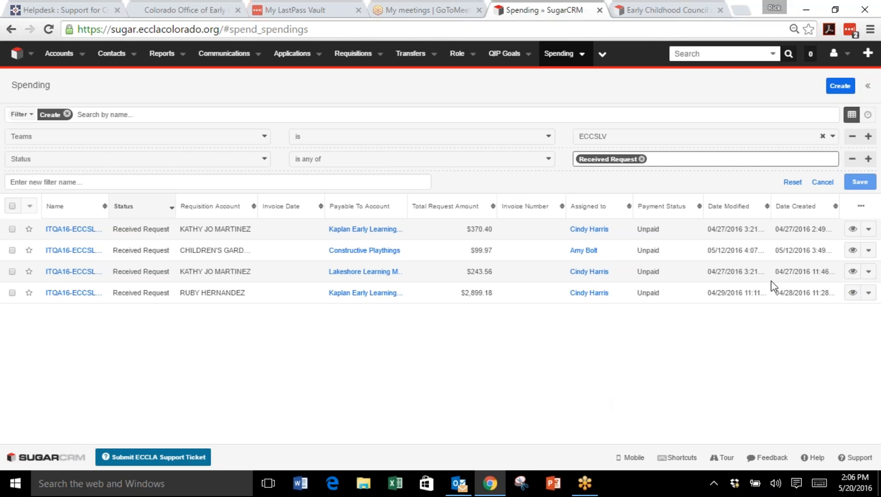
# - Clear the Status filter value and load more spending records to look through the ECCSLV team's list
pyautogui.click(641, 160)
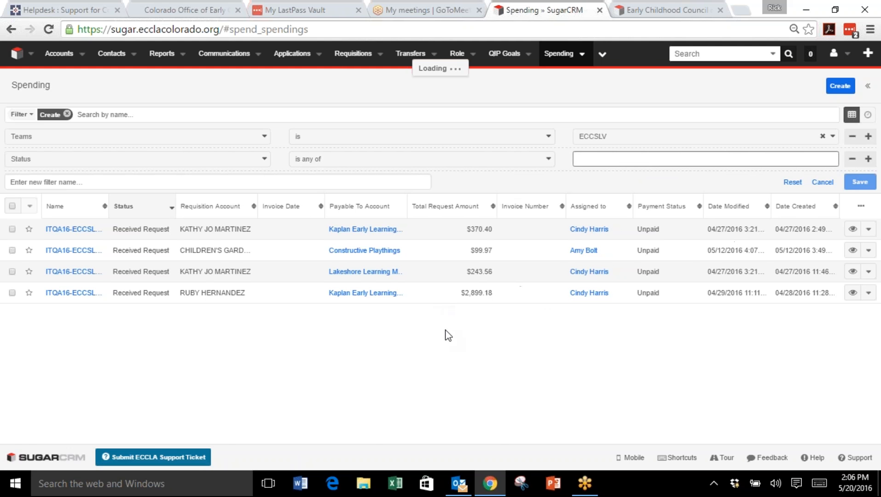
pyautogui.scroll(-2, 457, 305)
pyautogui.scroll(-5, 458, 305)
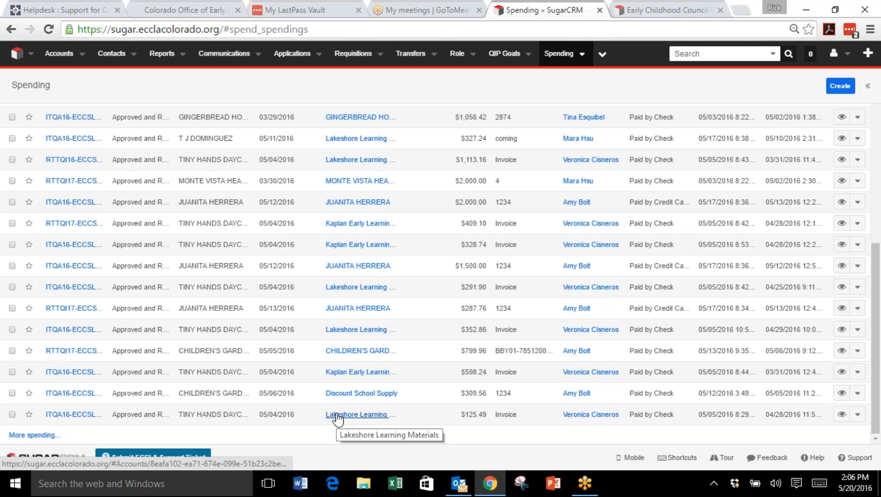
pyautogui.click(23, 436)
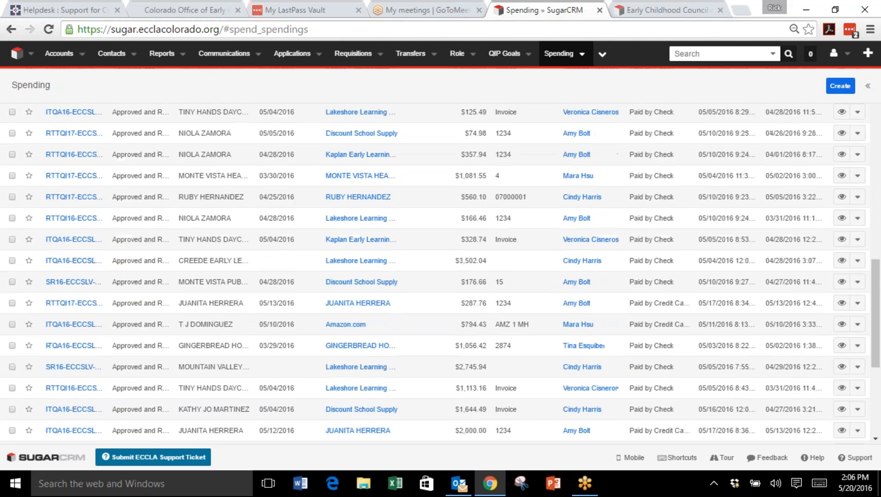
pyautogui.scroll(-1, 276, 275)
pyautogui.scroll(8, 276, 275)
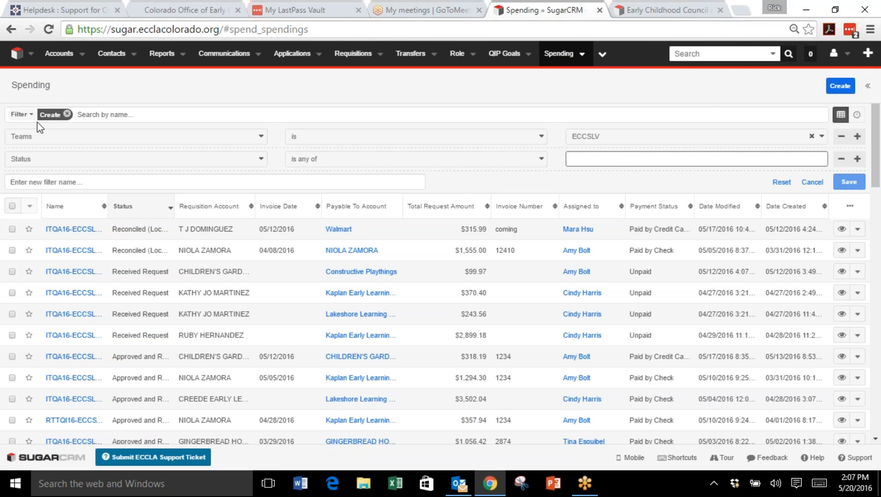
# - Remove the Teams and Status filter conditions and look through the unfiltered spending records
pyautogui.click(858, 137)
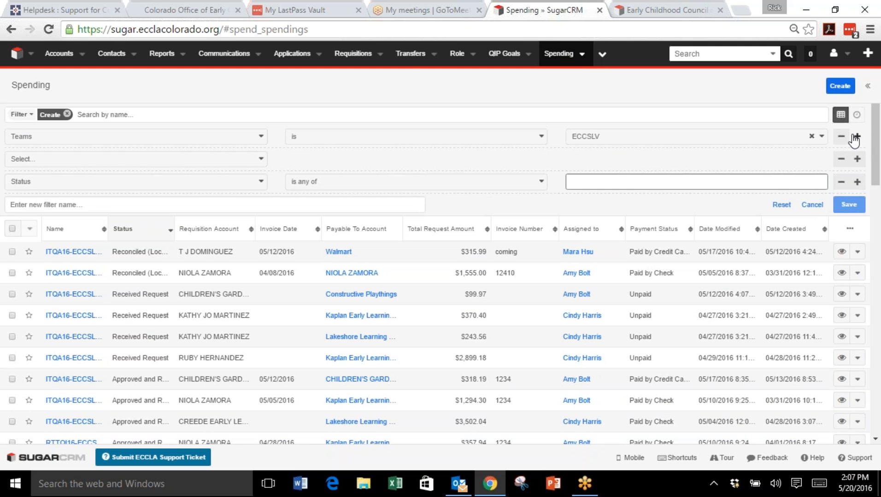
pyautogui.click(847, 137)
pyautogui.click(841, 136)
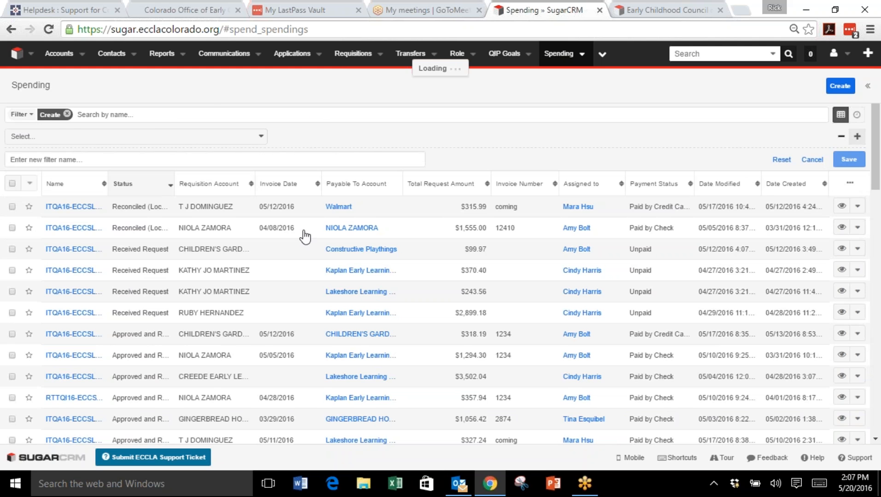
pyautogui.scroll(-4, 364, 233)
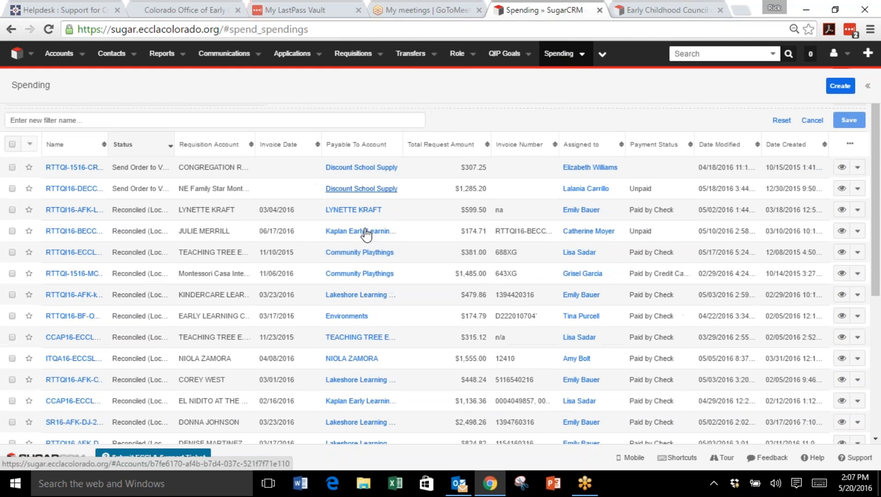
pyautogui.scroll(-3, 739, 393)
pyautogui.scroll(8, 723, 372)
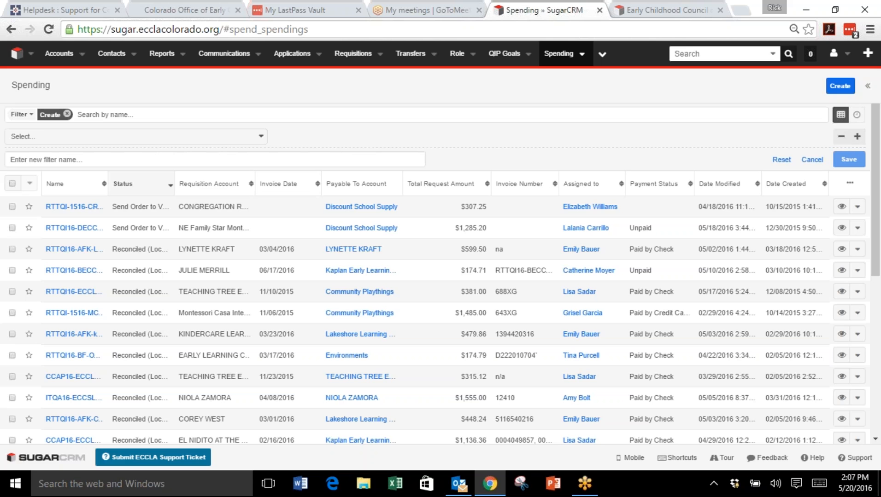
# - Check the available filter choices, then close and reopen the editor for creating a filter
pyautogui.click(32, 119)
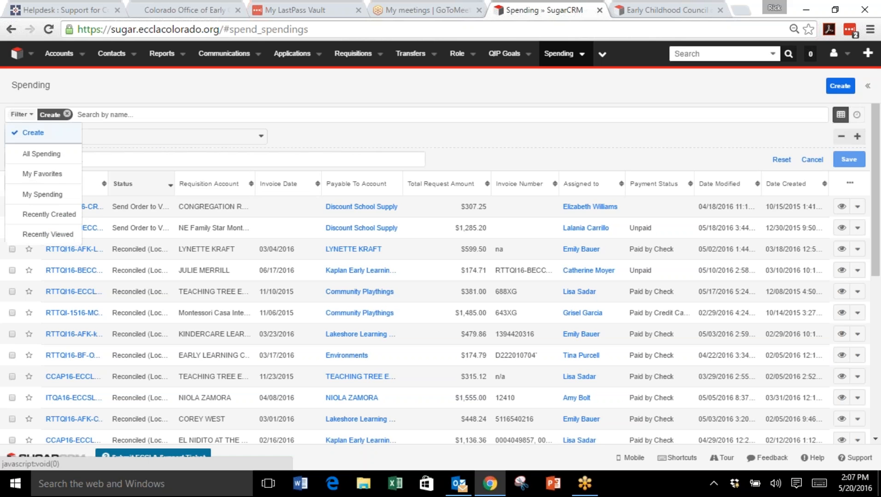
pyautogui.click(45, 117)
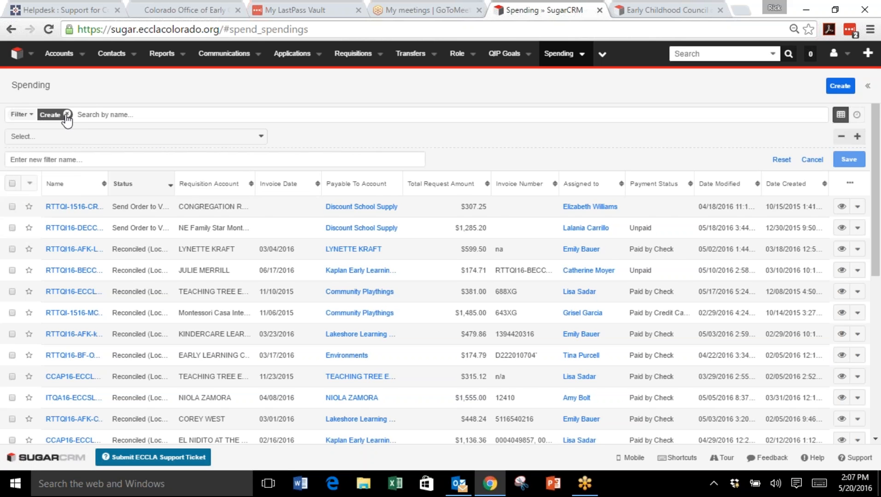
pyautogui.click(67, 114)
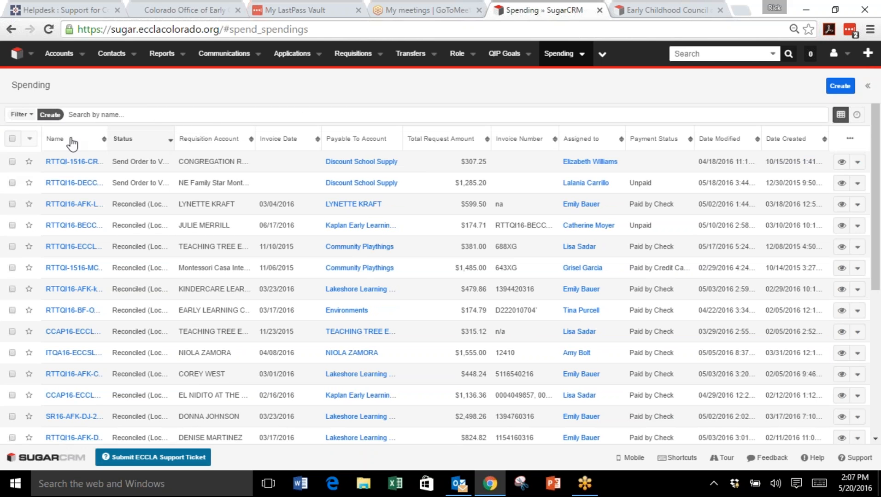
pyautogui.click(48, 118)
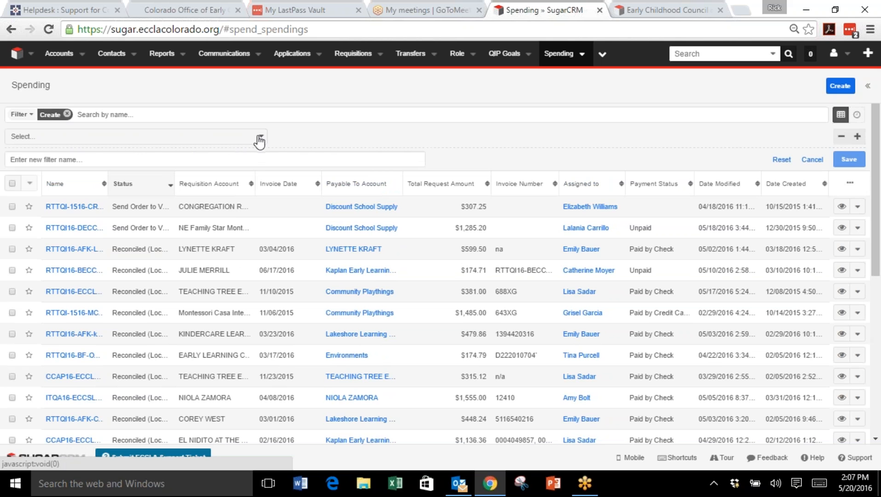
pyautogui.click(67, 114)
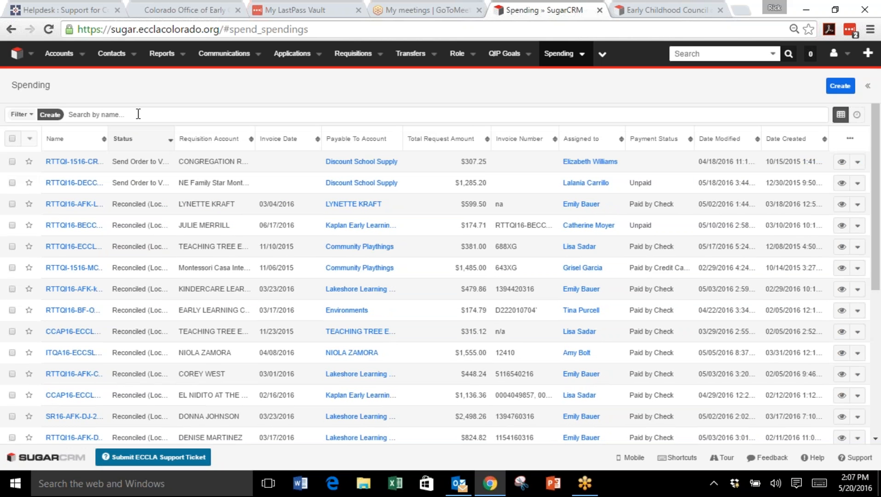
pyautogui.click(57, 117)
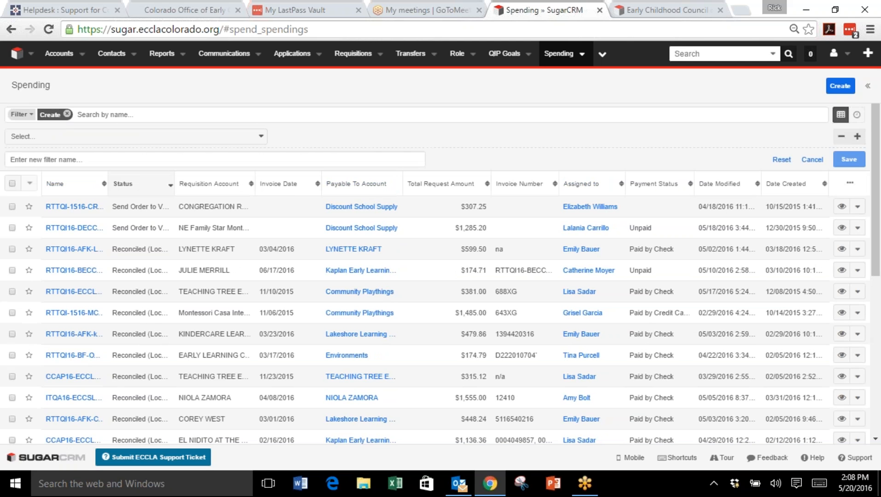
# - Begin the new filter with a condition on the Teams field using the "is" operator
pyautogui.click(96, 136)
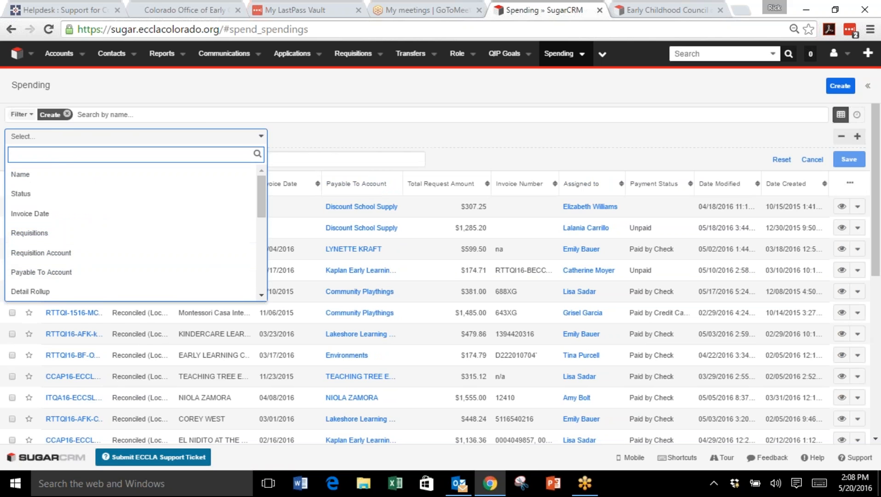
pyautogui.scroll(-5, 255, 246)
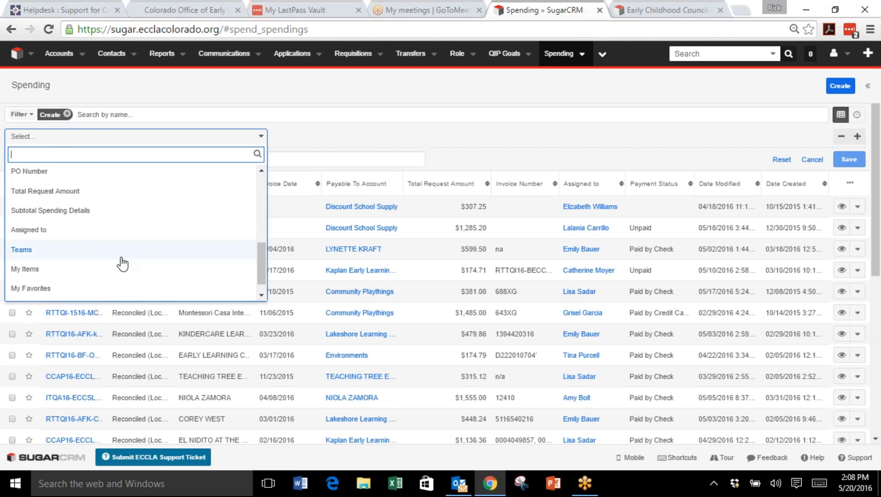
pyautogui.click(53, 251)
pyautogui.click(351, 142)
pyautogui.click(339, 148)
# - Set the Teams condition's value to ECCSLV
pyautogui.click(670, 138)
pyautogui.write('SS')
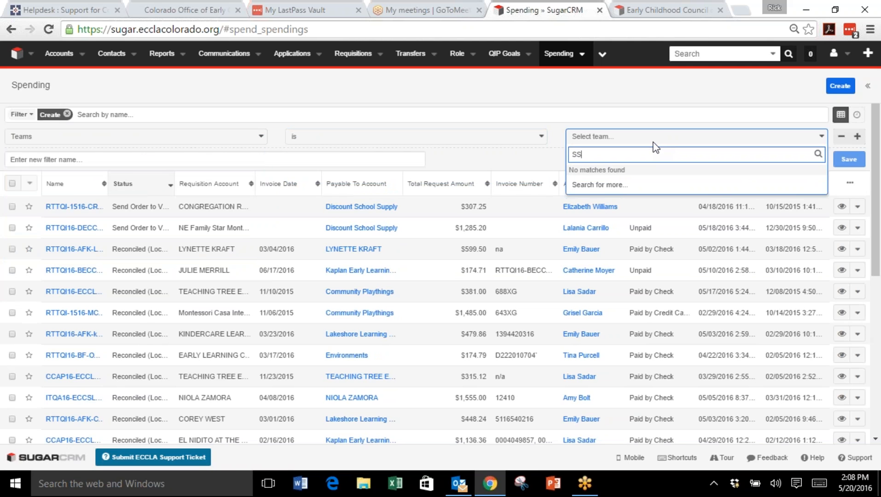
pyautogui.press('BackSpace')
pyautogui.press('BackSpace')
pyautogui.write('CC')
pyautogui.write('SLV')
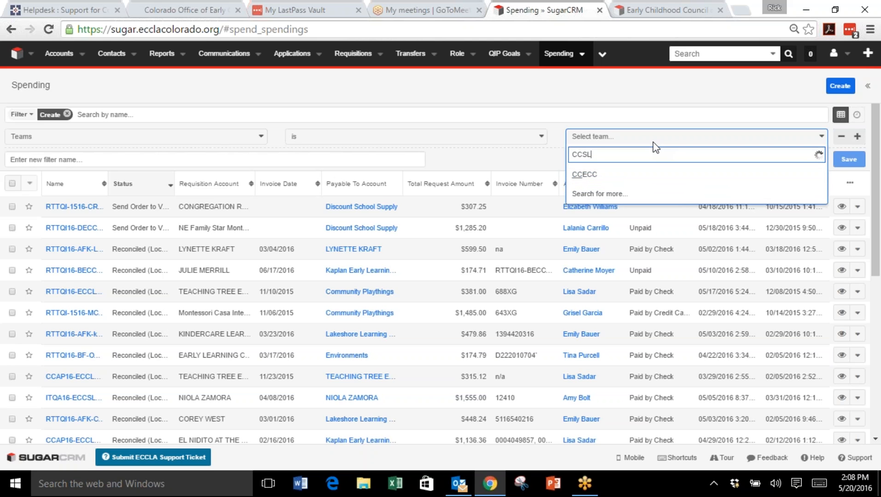
pyautogui.press('BackSpace')
pyautogui.press('BackSpace')
pyautogui.press('BackSpace')
pyautogui.press('BackSpace')
pyautogui.press('BackSpace')
pyautogui.write('ECC')
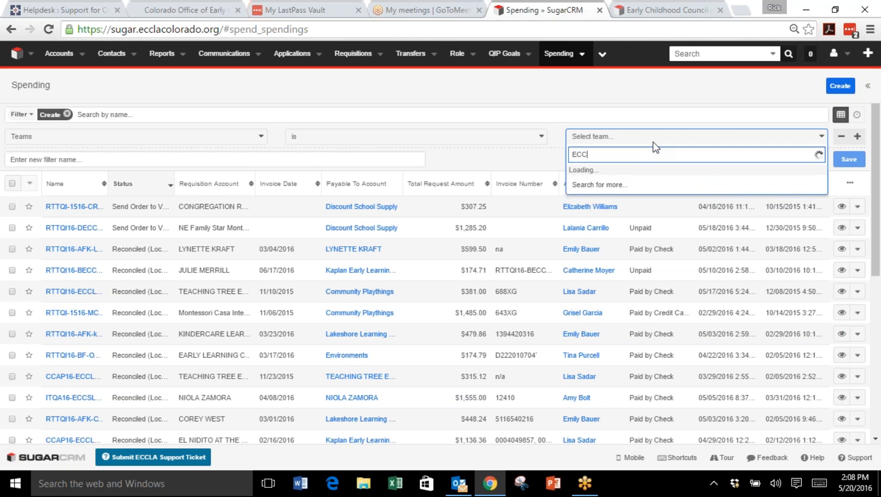
pyautogui.write('SLV')
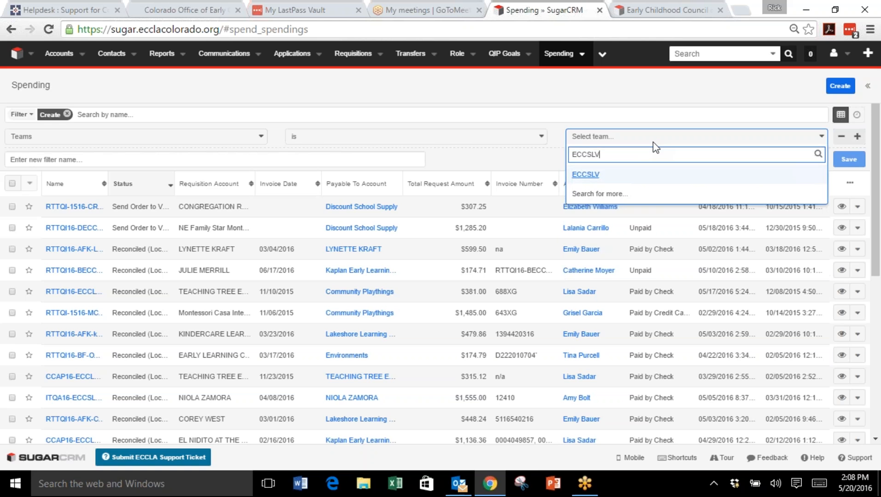
pyautogui.click(588, 176)
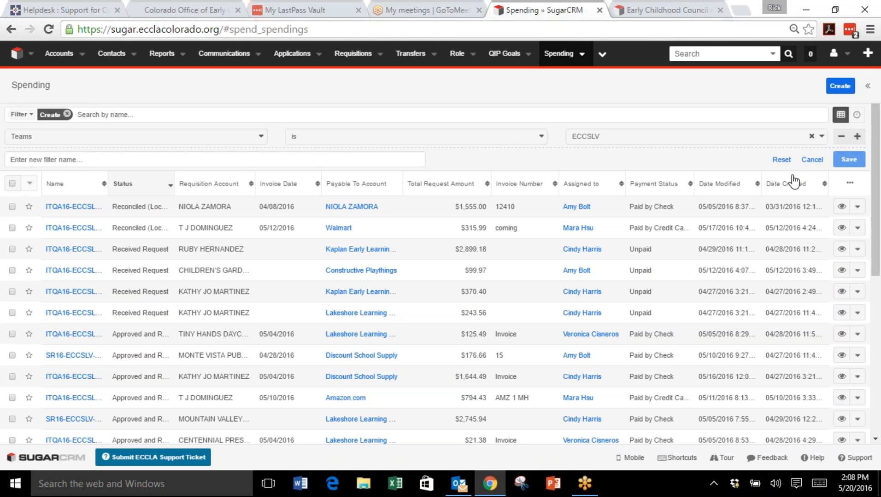
# - Add a second filter condition where Status is any of Approved & Ready for Finance (Financial Contact)
pyautogui.click(857, 137)
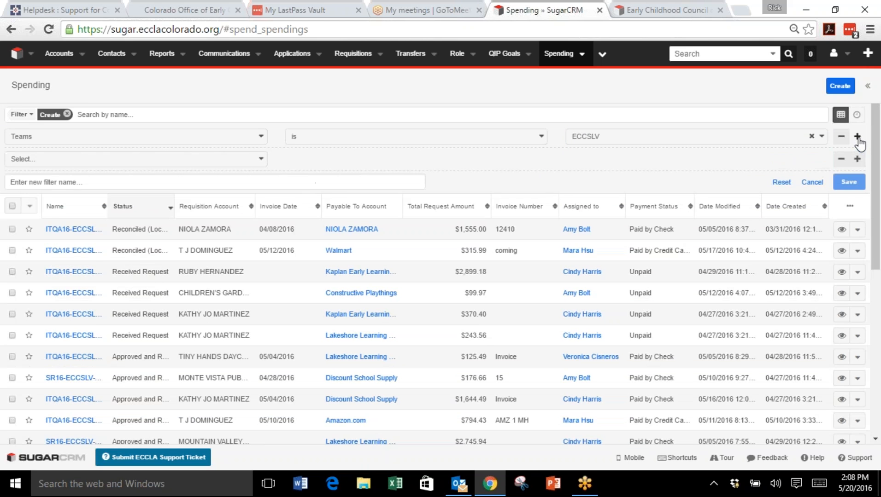
pyautogui.click(111, 165)
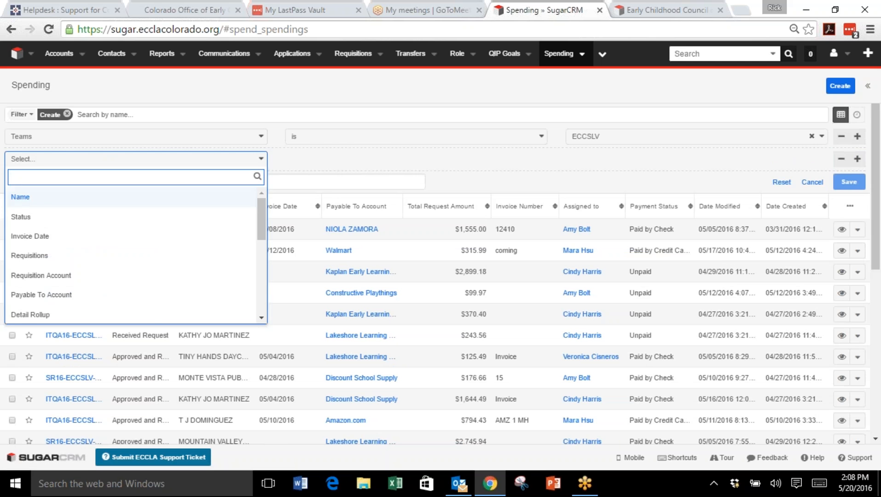
pyautogui.click(78, 219)
pyautogui.click(370, 163)
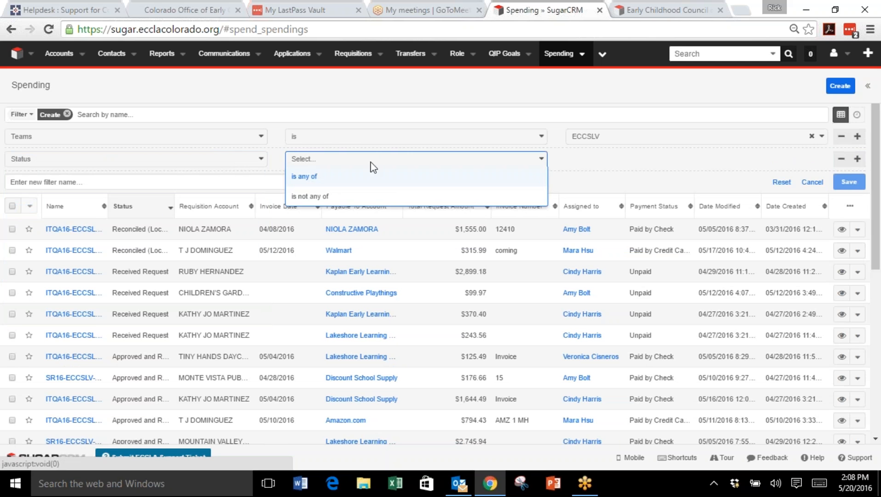
pyautogui.click(307, 175)
pyautogui.click(641, 159)
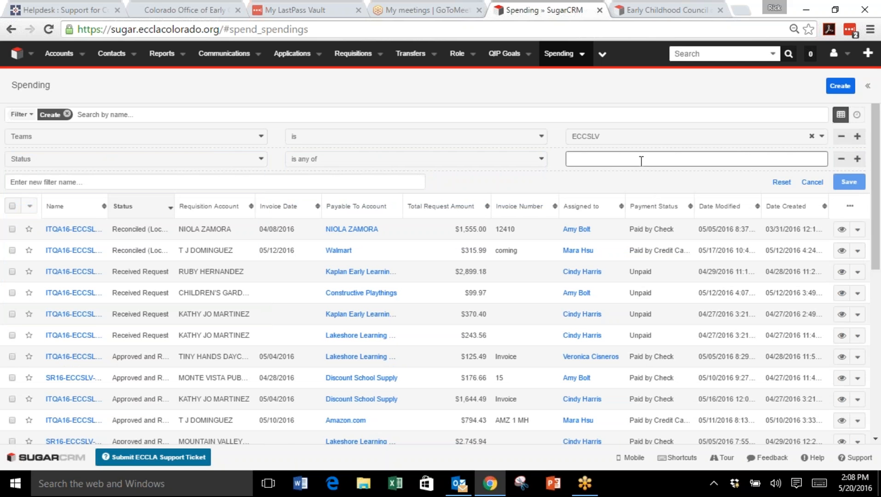
pyautogui.write('Fin')
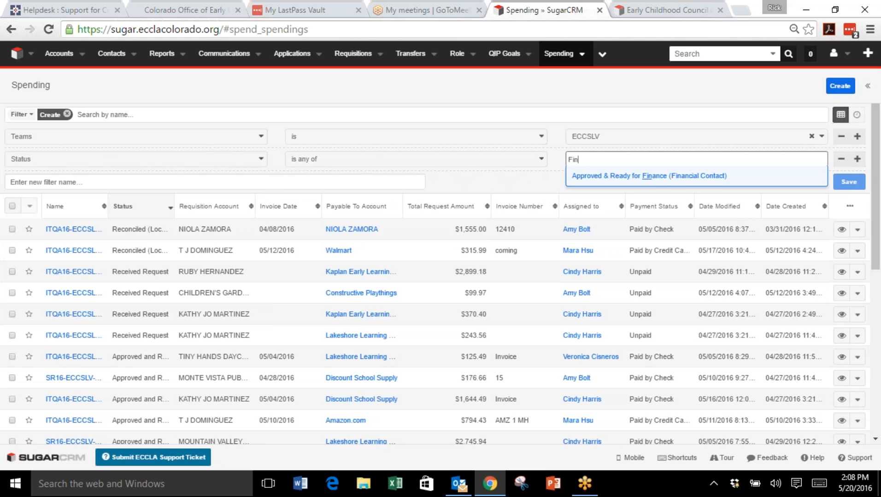
pyautogui.click(619, 181)
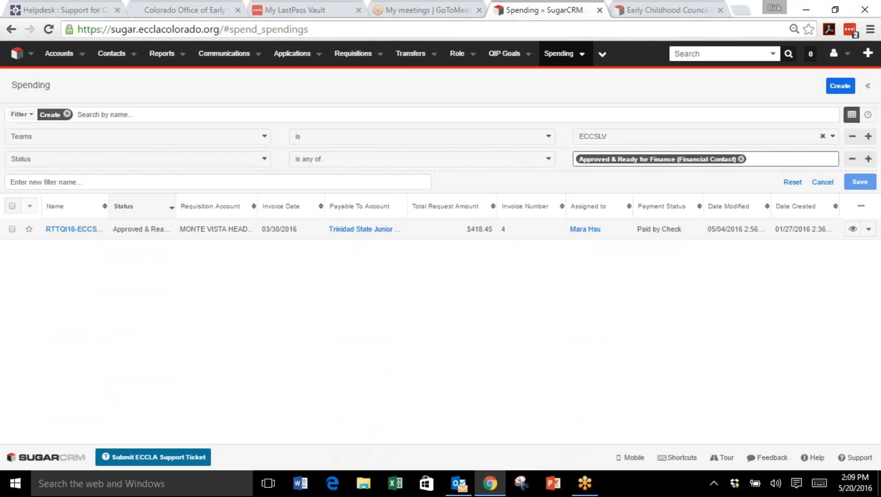
# - Clear the Status value and change the second condition to Total Request Amount is greater than 1000 USD
pyautogui.click(740, 159)
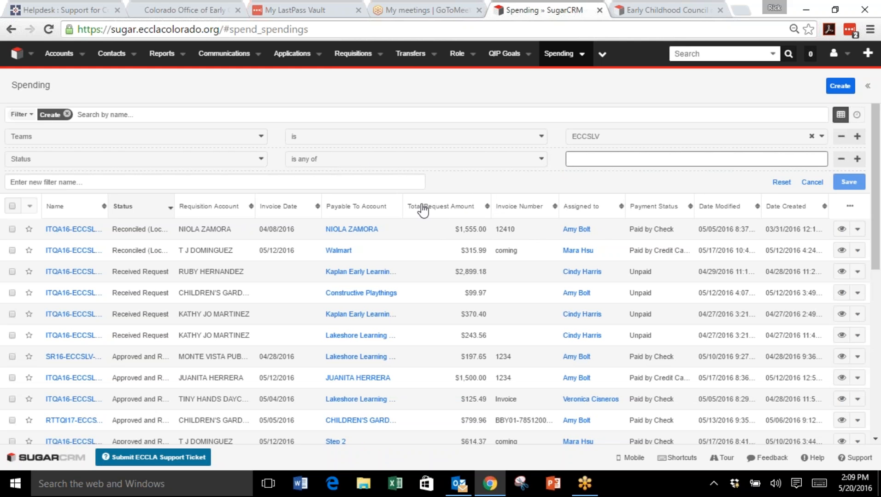
pyautogui.click(260, 160)
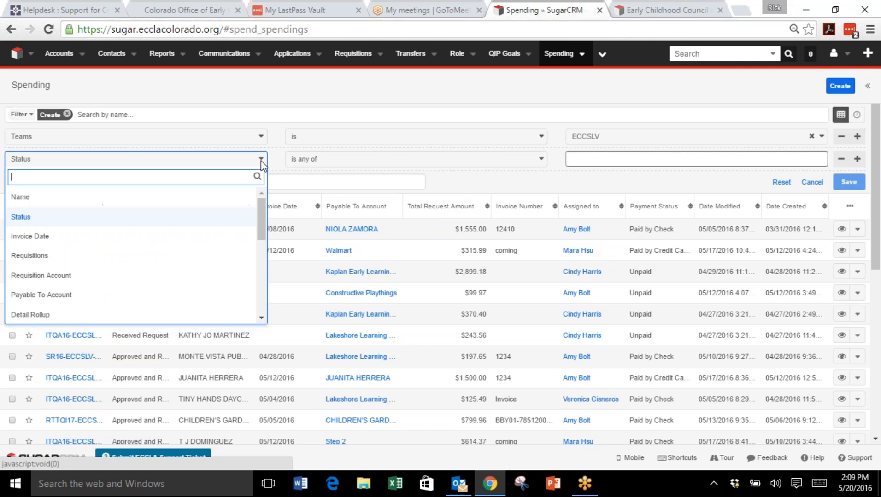
pyautogui.click(261, 267)
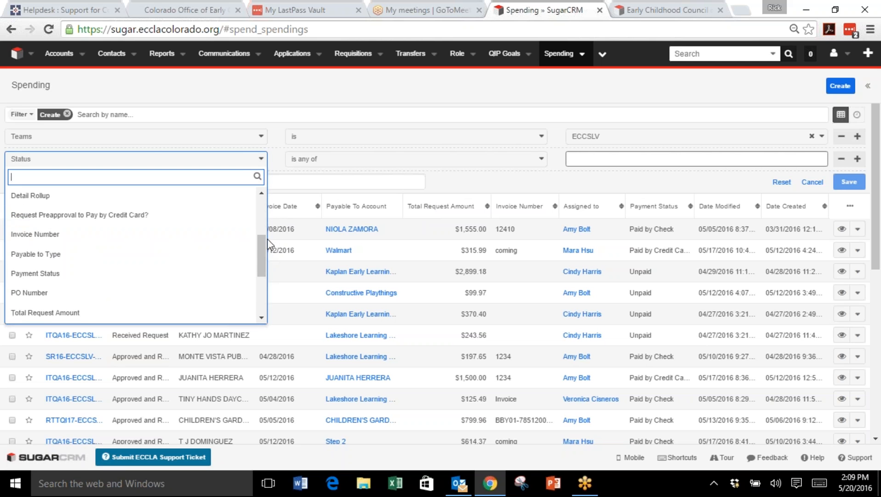
pyautogui.click(75, 313)
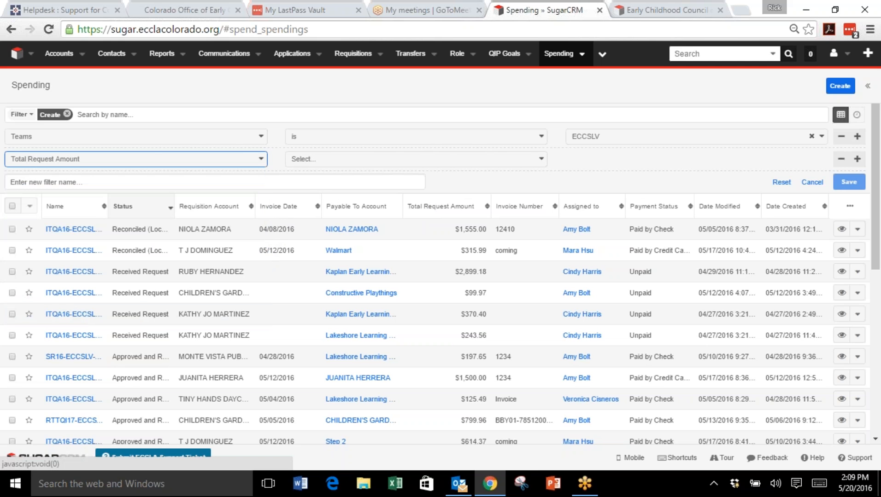
pyautogui.click(404, 167)
pyautogui.click(314, 216)
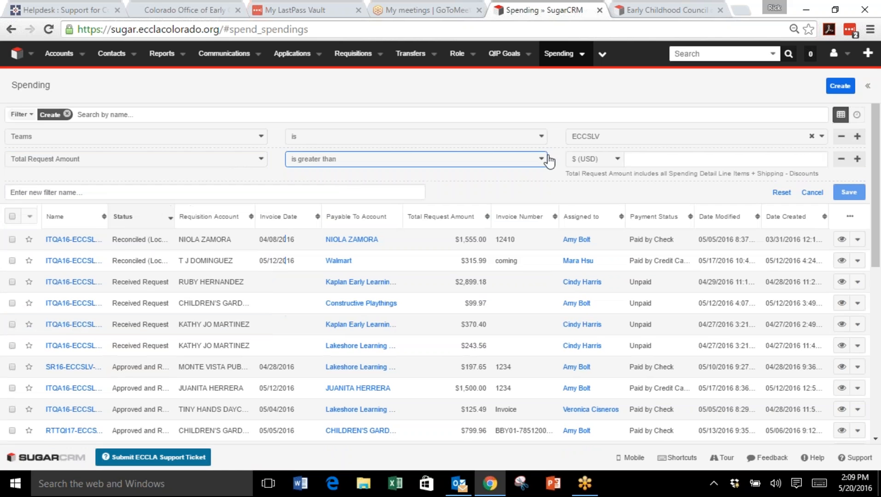
pyautogui.click(631, 160)
pyautogui.write('1000')
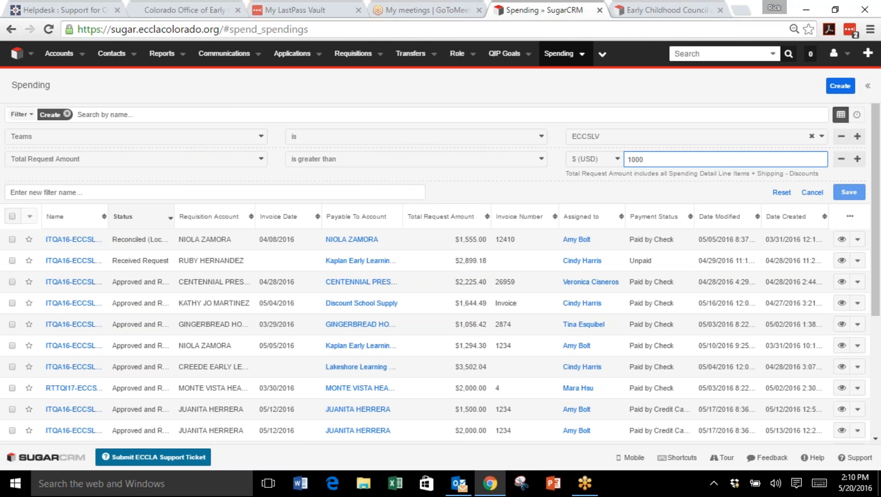
# - Show the Help Dashboard, collapse all its dashlets, and hide it again
pyautogui.click(871, 92)
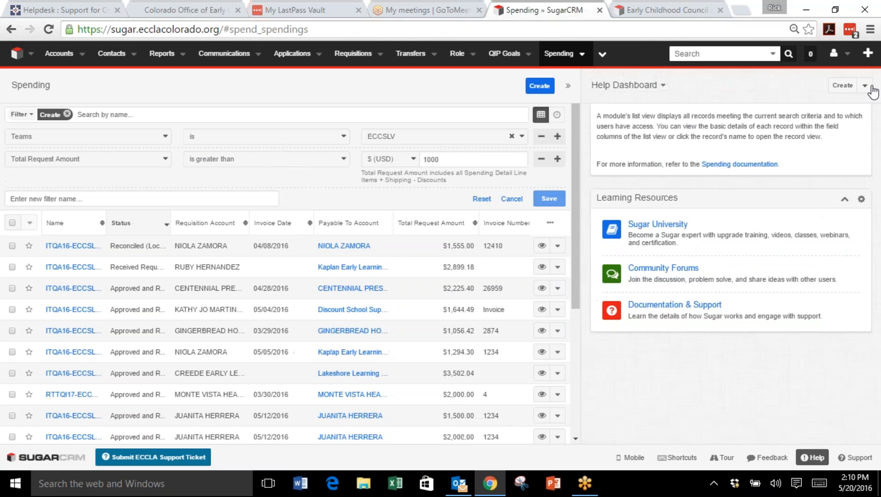
pyautogui.click(865, 85)
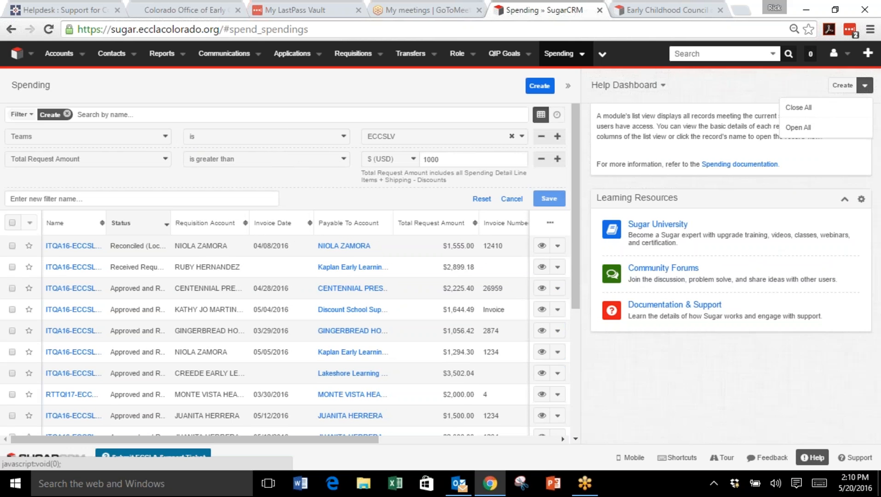
pyautogui.click(811, 112)
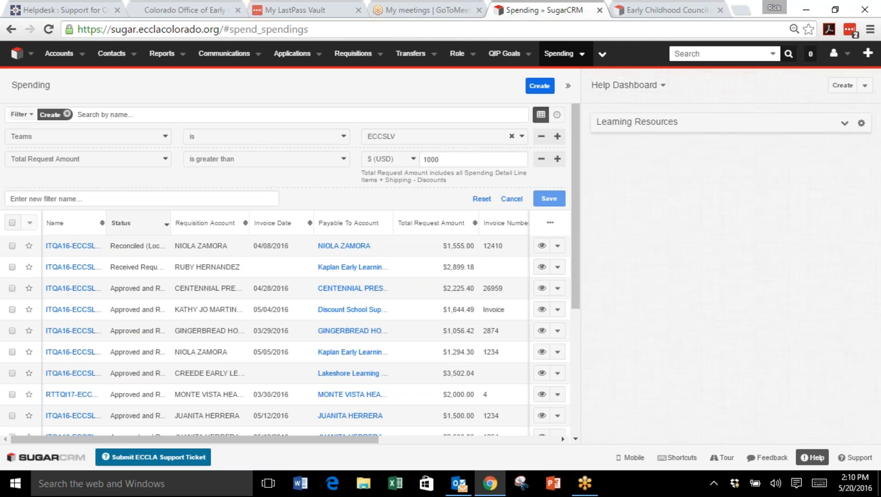
pyautogui.click(568, 87)
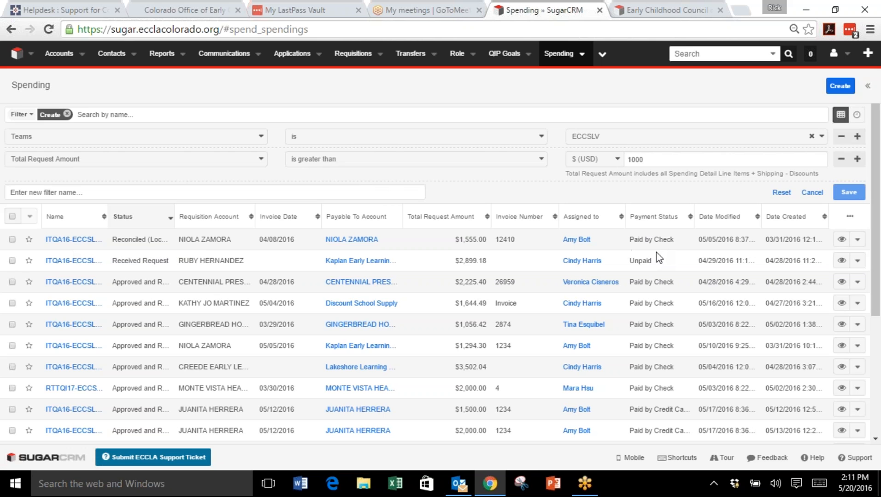
# - Open the unpaid Received Request spending record to review its summary, and return to the filtered Spending list
pyautogui.click(54, 264)
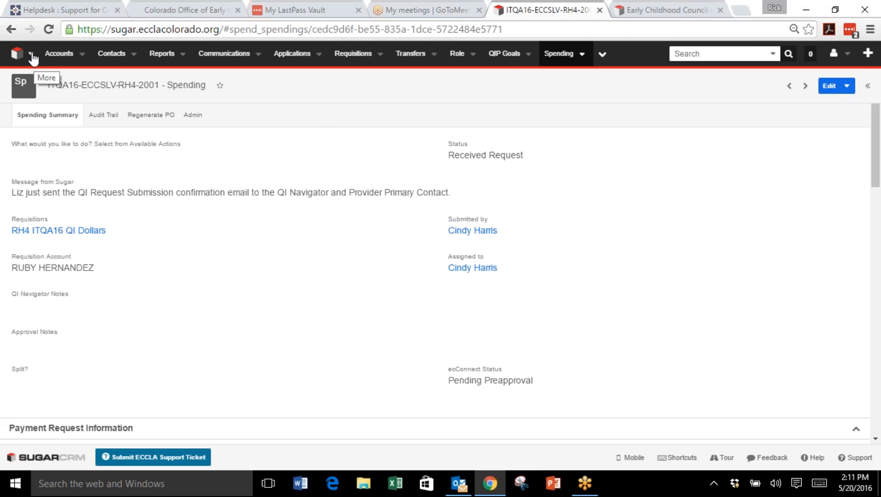
pyautogui.click(558, 53)
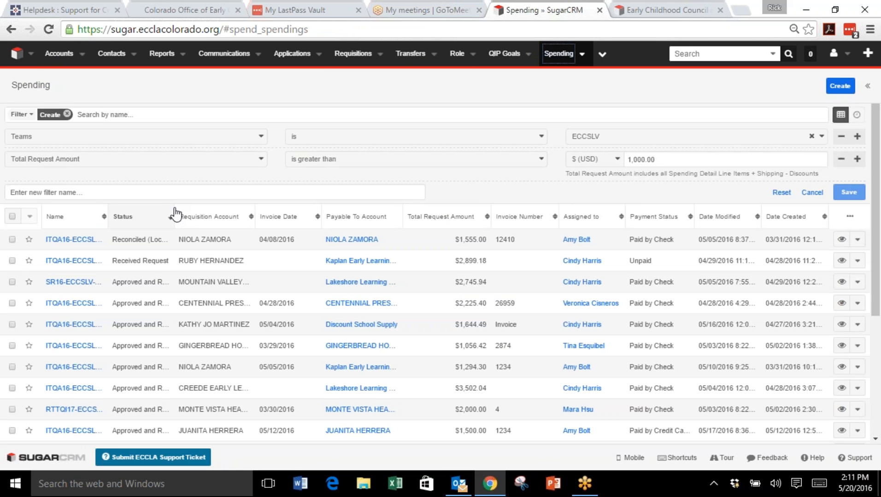
# - Reverse the Status sort order of the filtered spending records, and review the available columns and the sorted list
pyautogui.rightClick(155, 220)
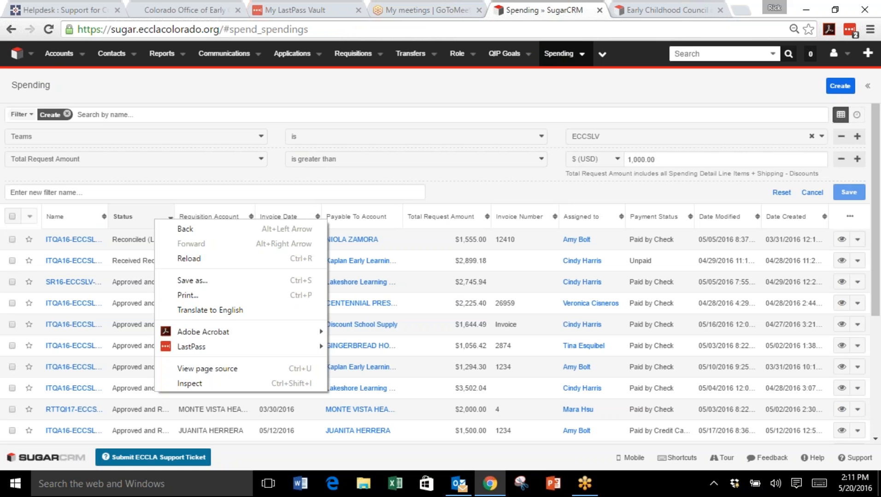
pyautogui.click(144, 212)
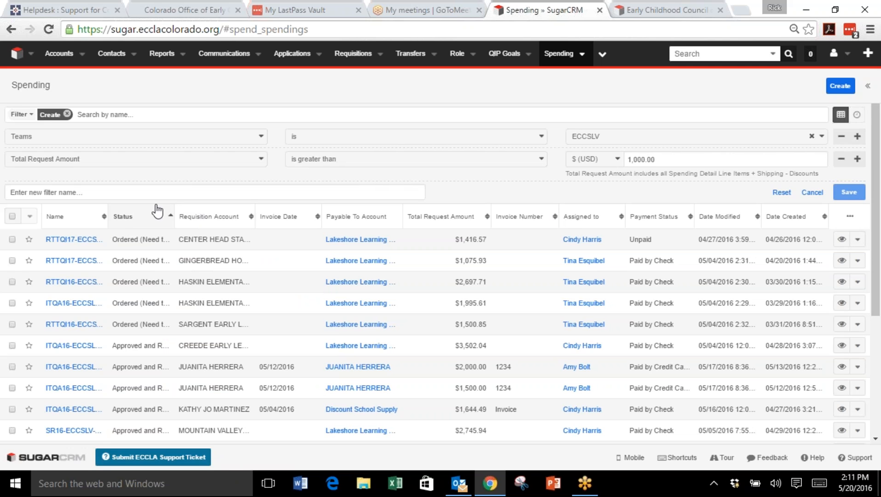
pyautogui.click(849, 217)
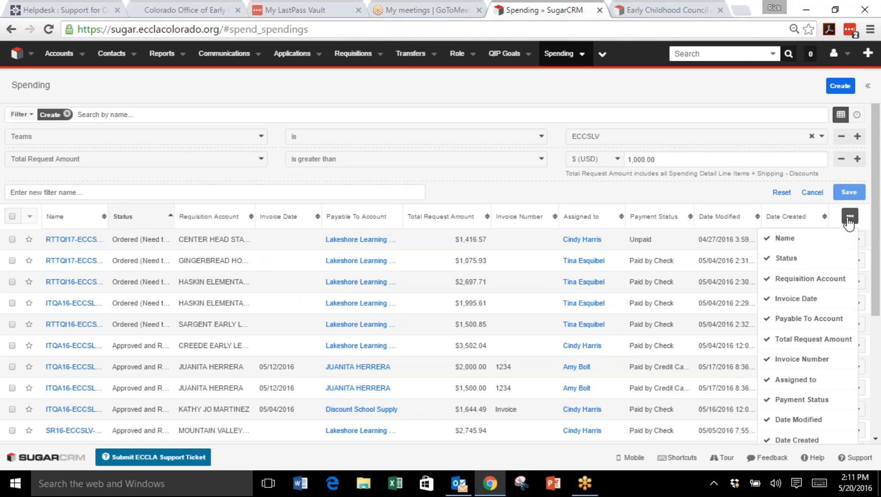
pyautogui.click(849, 220)
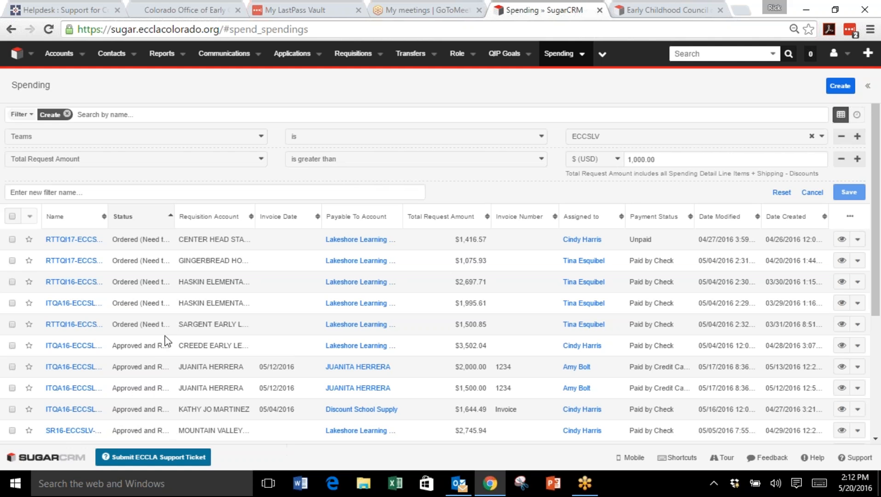
pyautogui.scroll(-4, 156, 354)
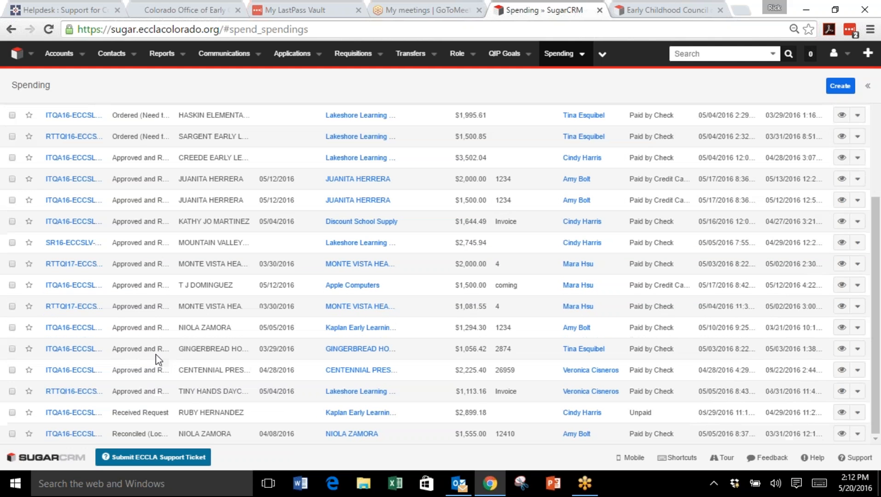
pyautogui.scroll(5, 155, 364)
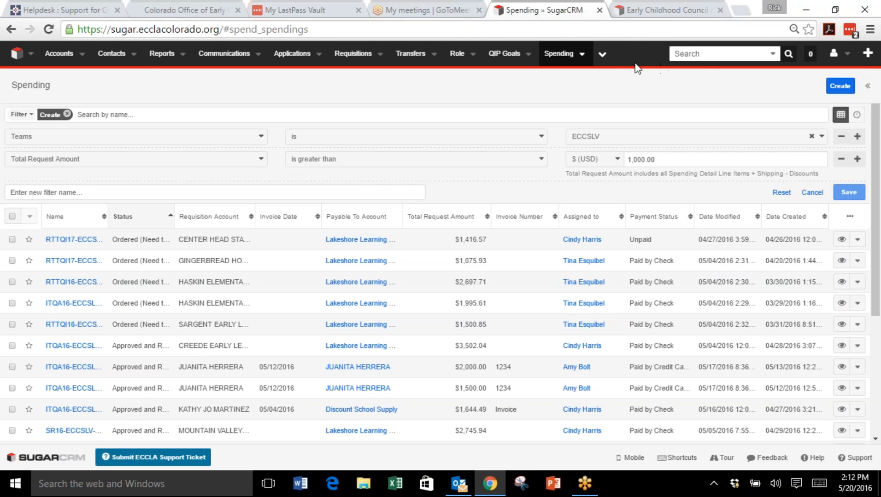
# - Look for tasks in the additional modules and with a global search for "task", clear the search, and check the dashboard choices
pyautogui.click(601, 56)
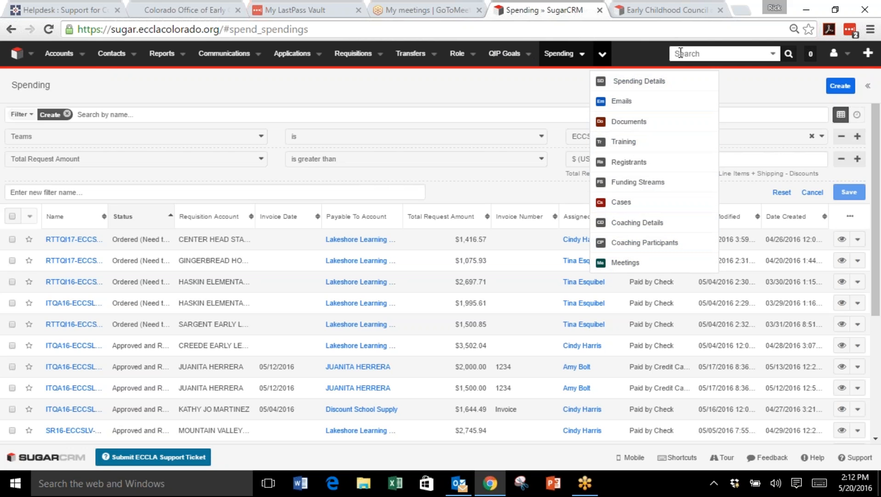
pyautogui.click(715, 55)
pyautogui.write('task')
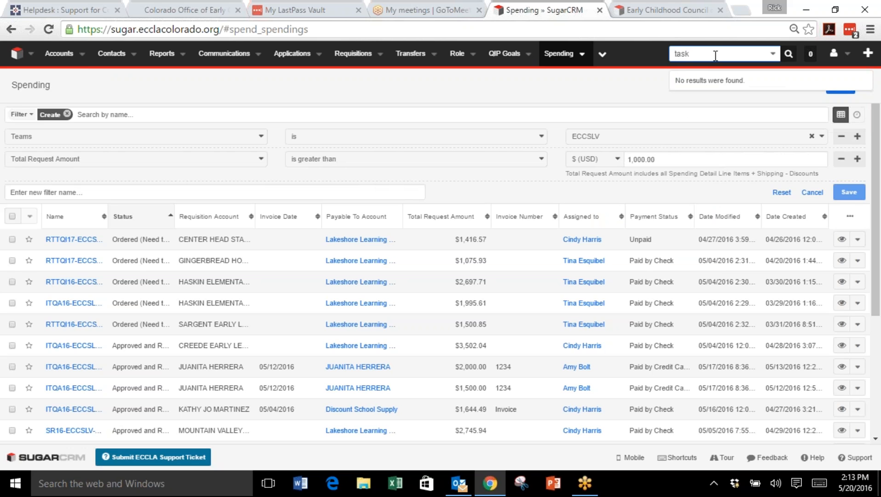
pyautogui.press('BackSpace')
pyautogui.press('BackSpace')
pyautogui.press('BackSpace')
pyautogui.press('BackSpace')
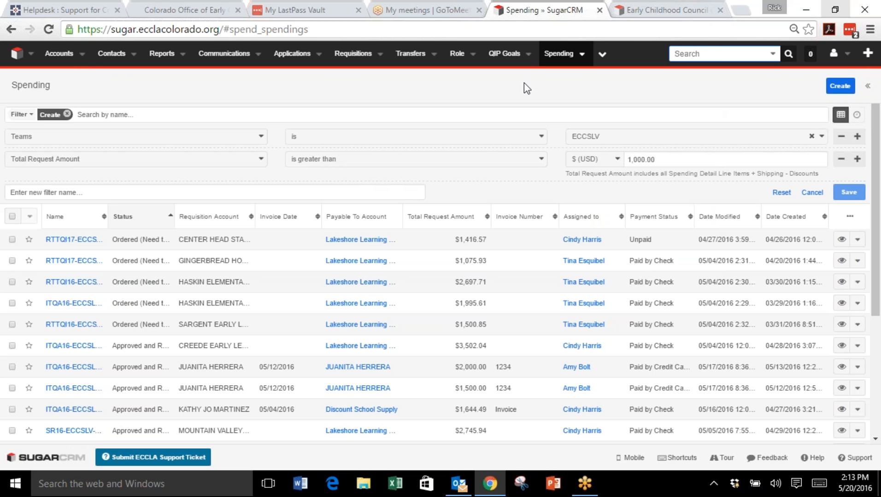
pyautogui.click(32, 54)
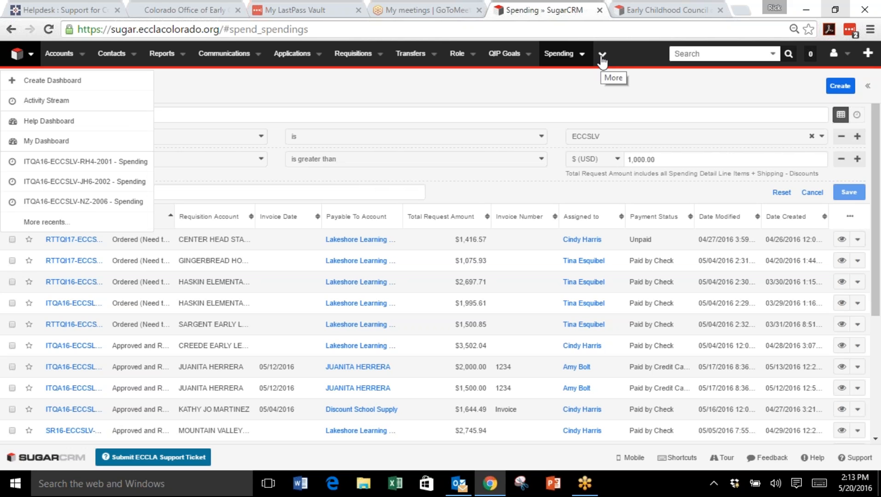
# - Replace the Total Request Amount condition with a Status is any of Approved & Ready for Finance (Financial Contact) condition, keeping the ECCSLV team condition
pyautogui.click(492, 85)
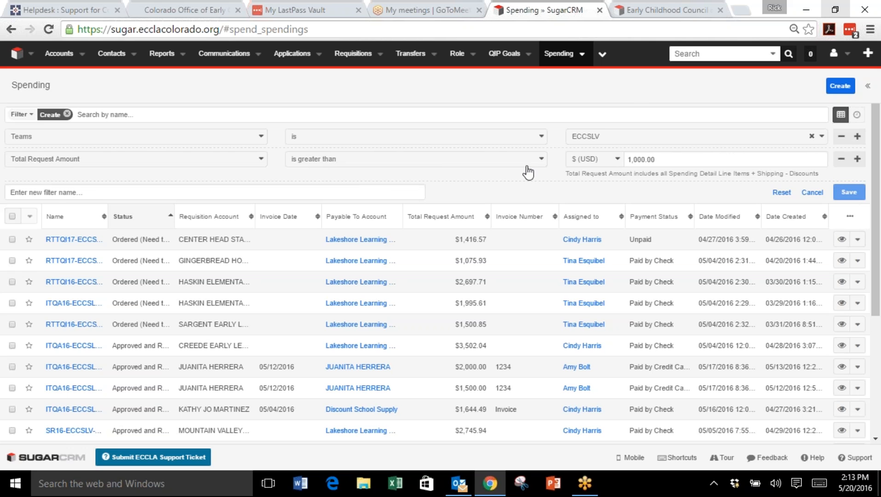
pyautogui.click(841, 159)
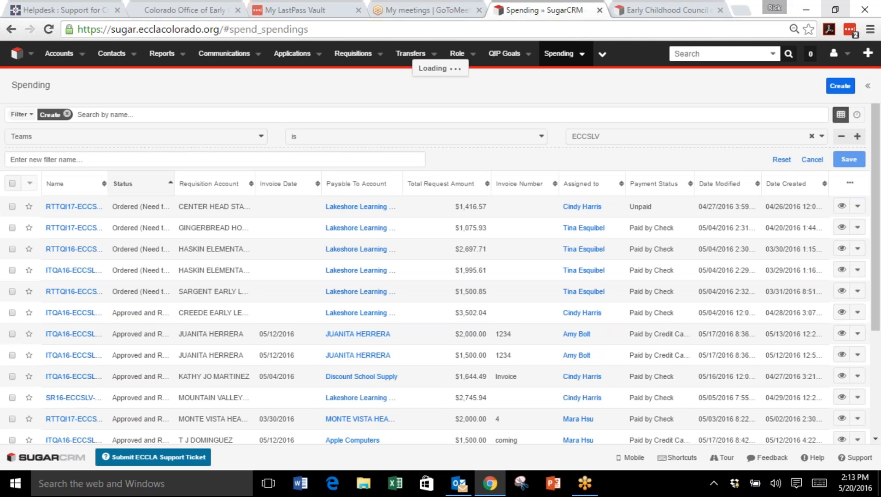
pyautogui.click(857, 137)
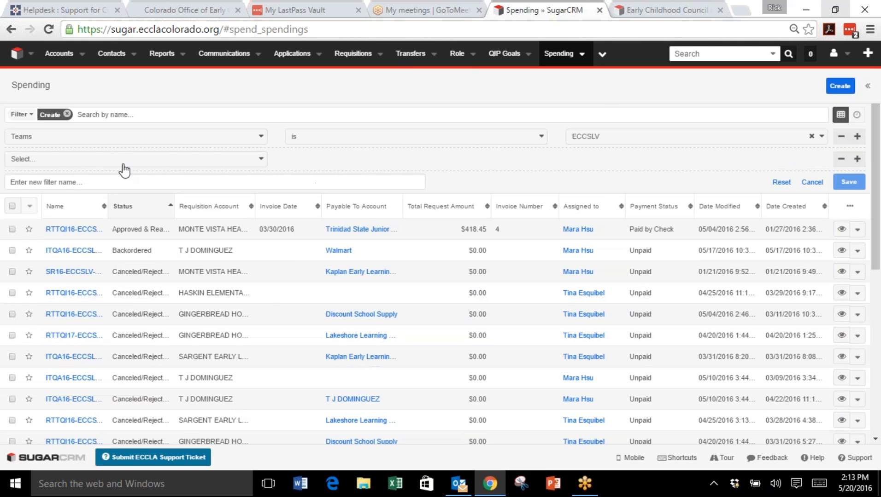
pyautogui.click(124, 161)
pyautogui.click(110, 218)
pyautogui.click(380, 161)
pyautogui.click(354, 180)
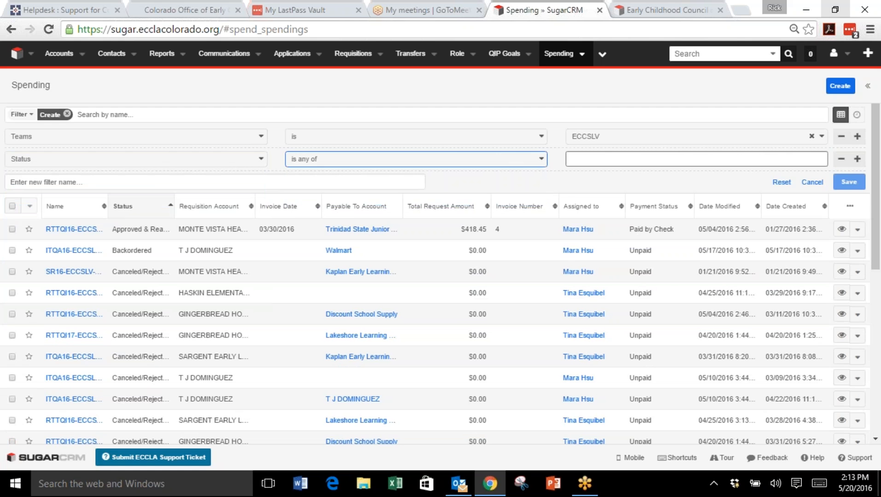
pyautogui.click(629, 161)
pyautogui.write('Appr')
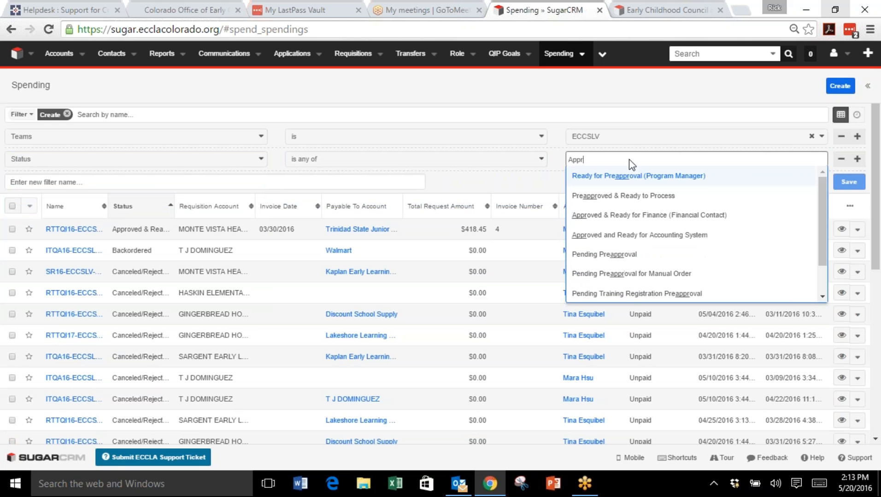
pyautogui.click(649, 215)
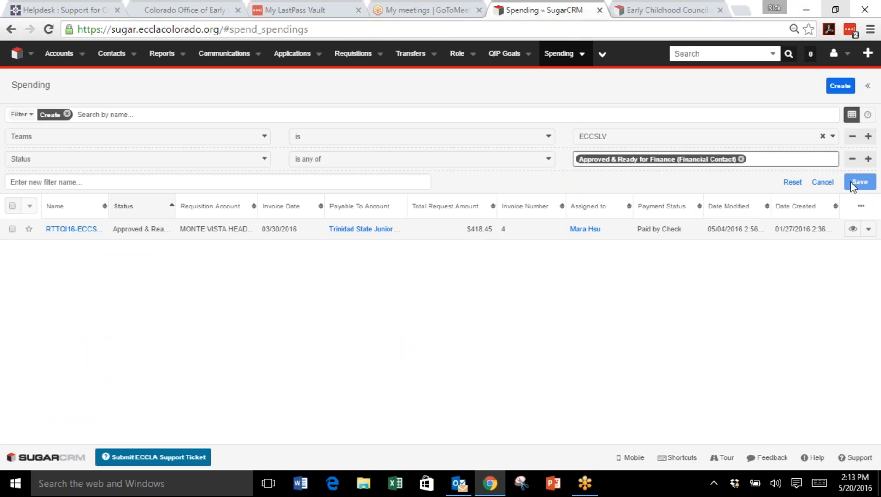
# - Save the team and status conditions as a filter named with the colleague's first name in possessive form followed by "Filter"
pyautogui.click(298, 181)
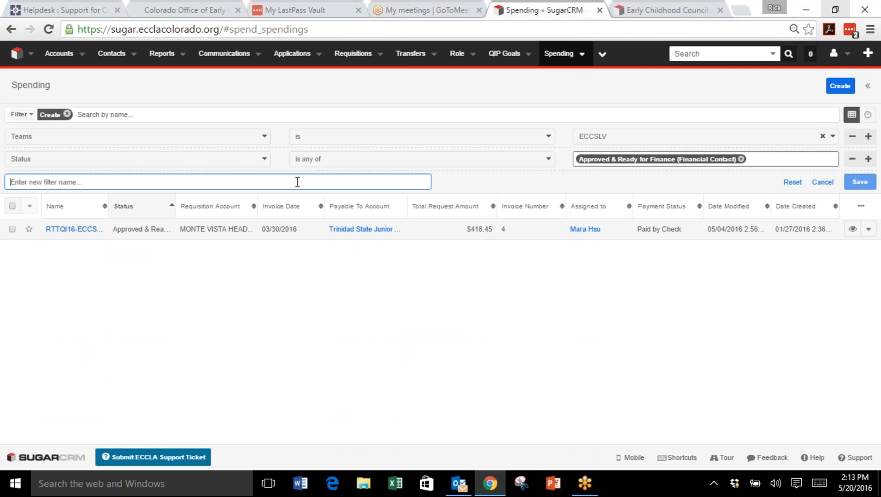
pyautogui.write("Amy's Filter")
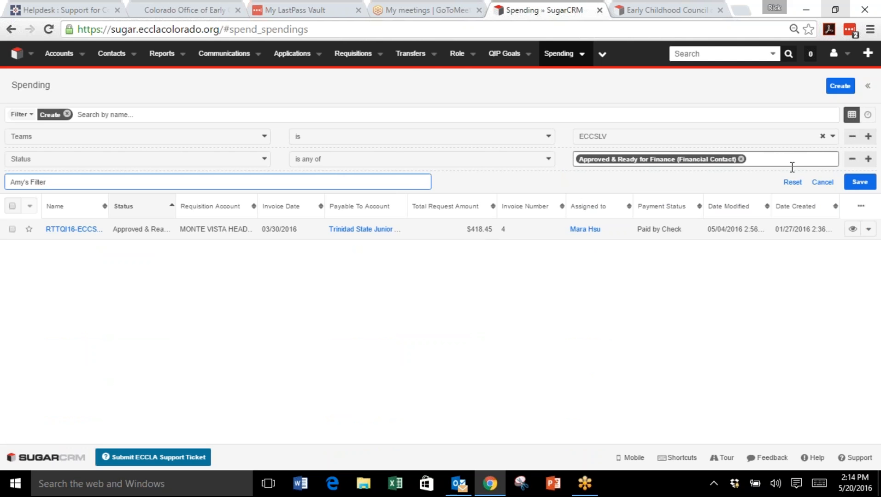
pyautogui.click(857, 183)
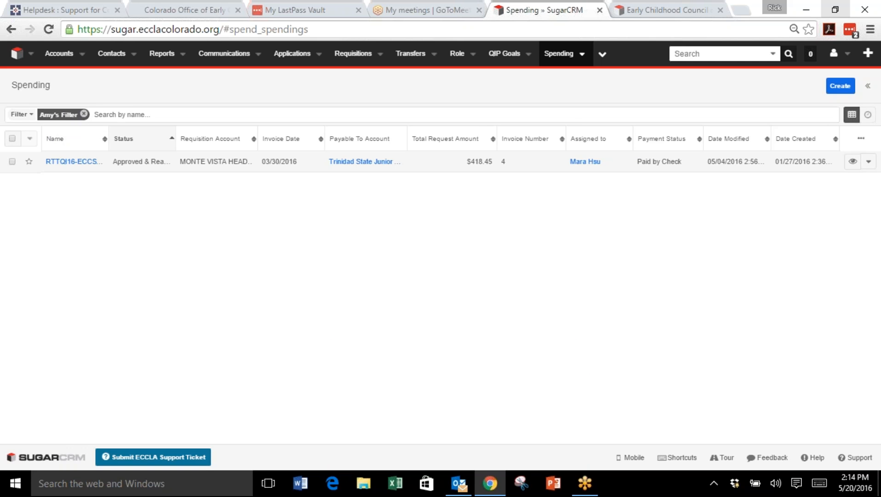
# - Clear the saved team and status filter from the Spending list and reapply it from the saved filters
pyautogui.click(84, 115)
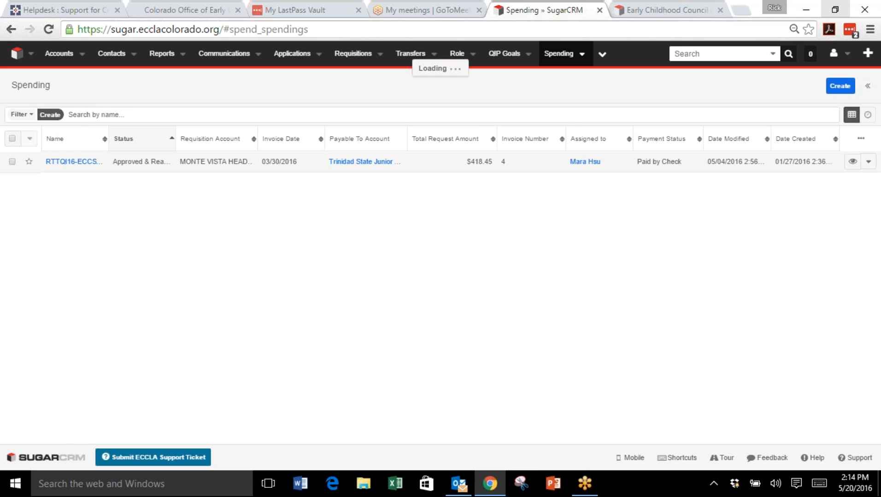
pyautogui.click(31, 115)
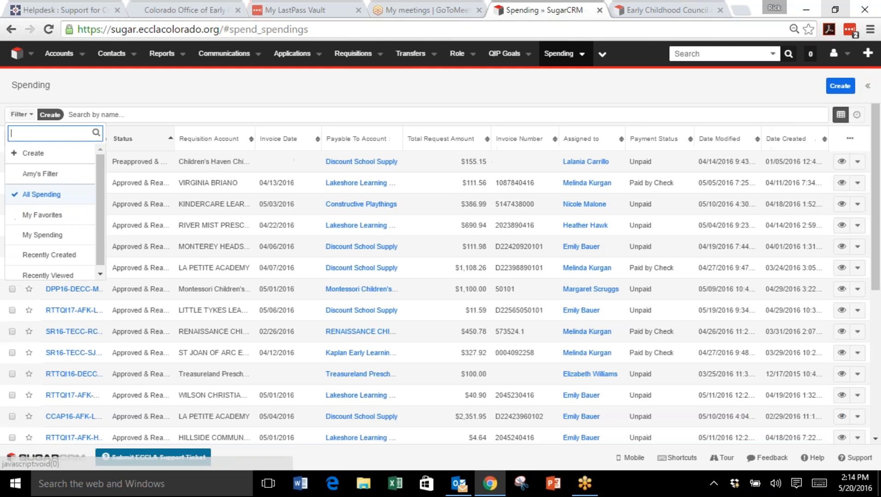
pyautogui.click(38, 175)
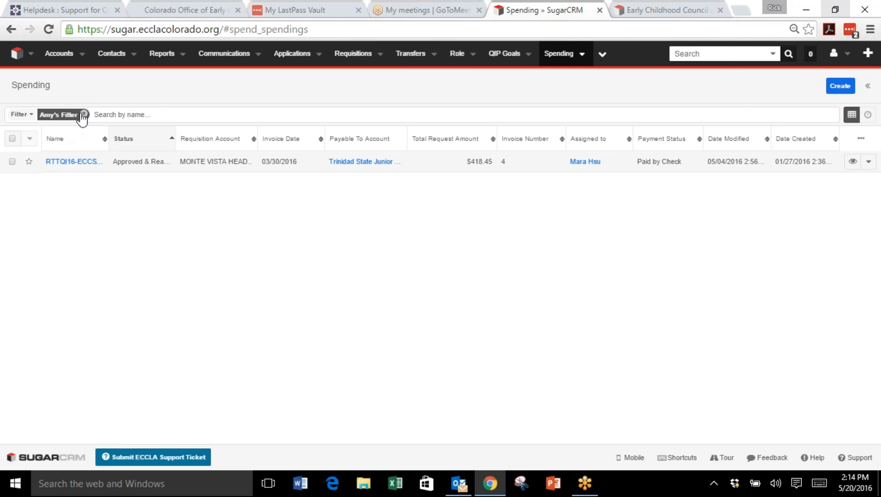
# - Clear the applied filter and create a new one with the condition Teams is ECCSLV
pyautogui.click(86, 115)
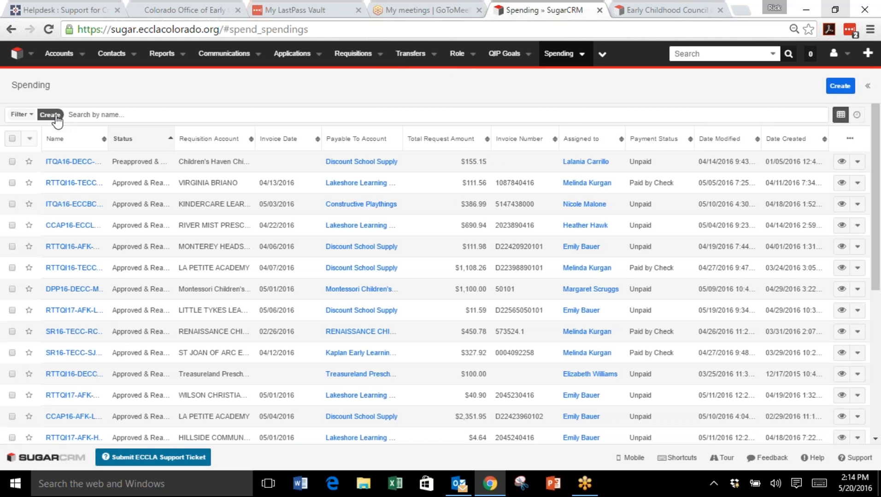
pyautogui.click(55, 117)
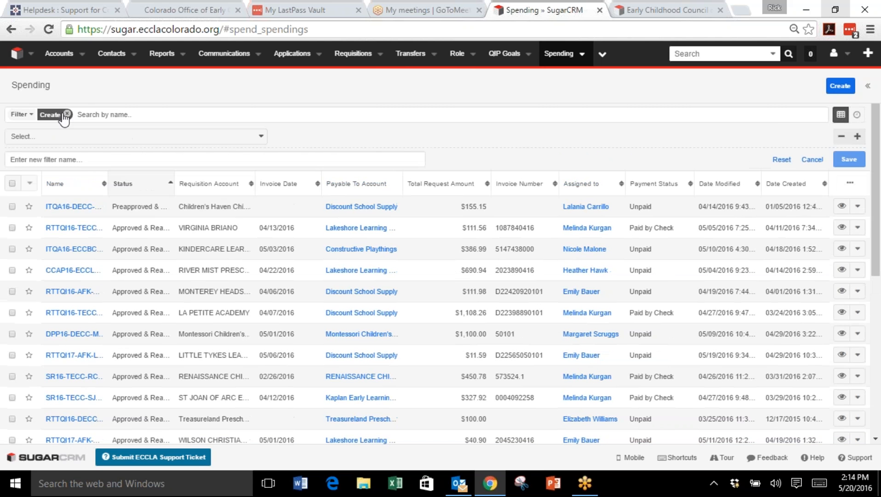
pyautogui.click(262, 141)
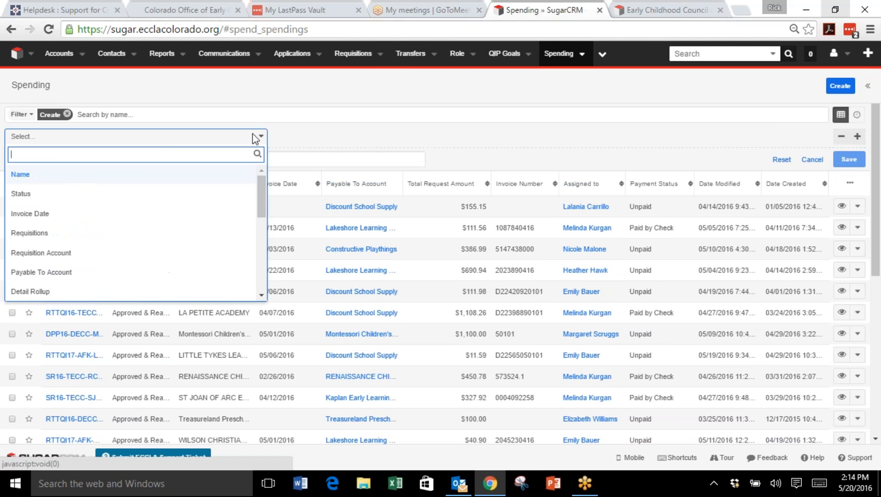
pyautogui.moveTo(259, 177); pyautogui.dragTo(258, 294)
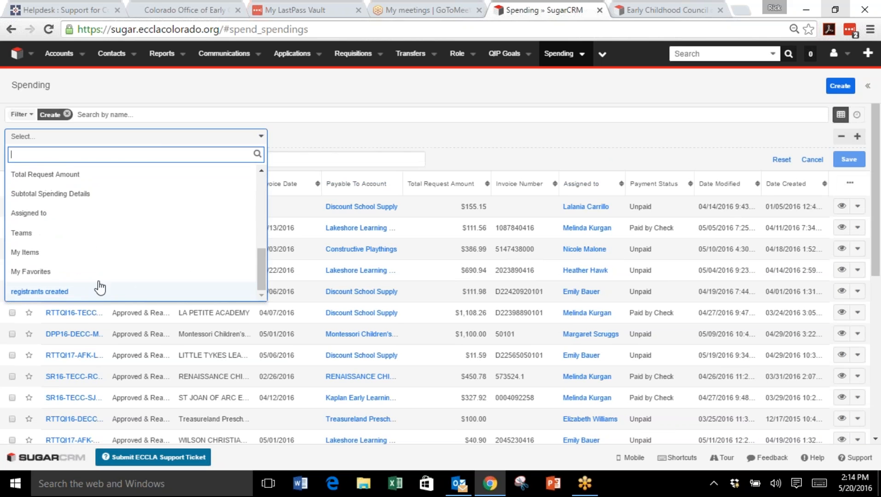
pyautogui.click(64, 234)
pyautogui.click(466, 145)
pyautogui.click(351, 163)
pyautogui.click(606, 137)
pyautogui.write('eccs')
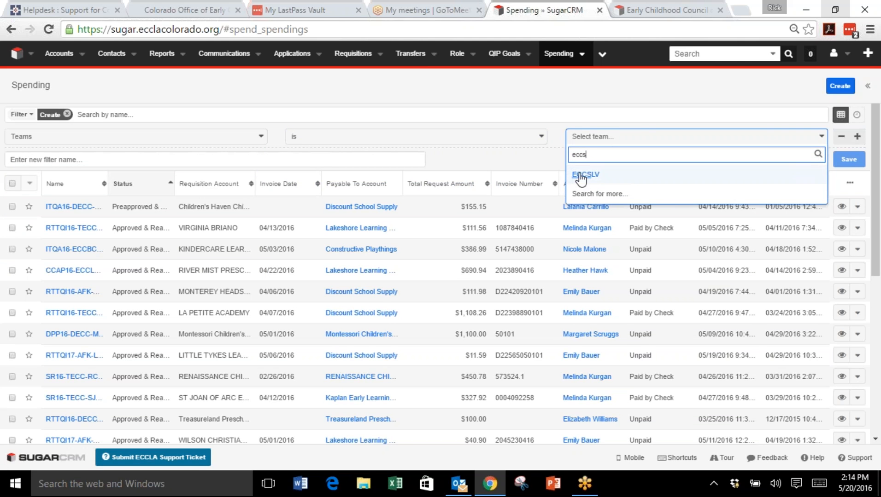
pyautogui.click(581, 176)
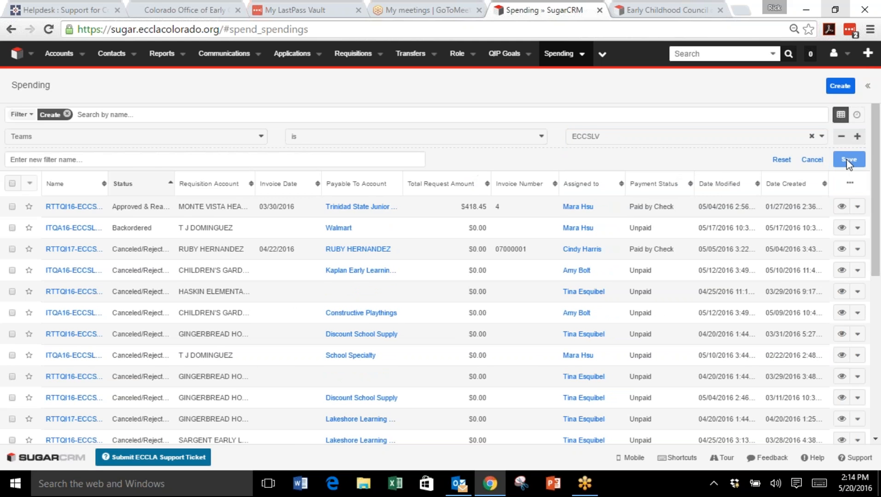
# - Save the ECCSLV team condition as a filter named with the colleague's first name in possessive form followed by "Invoices"
pyautogui.click(137, 160)
pyautogui.write("Amy's Invoices")
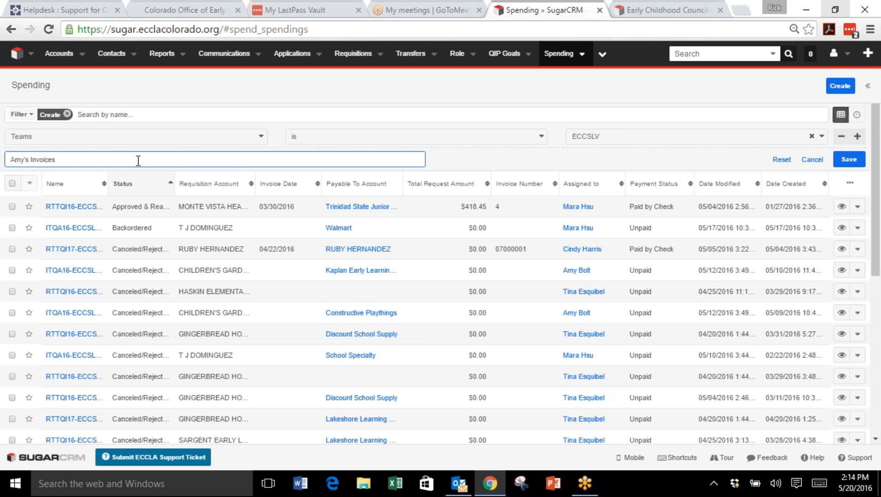
pyautogui.click(851, 159)
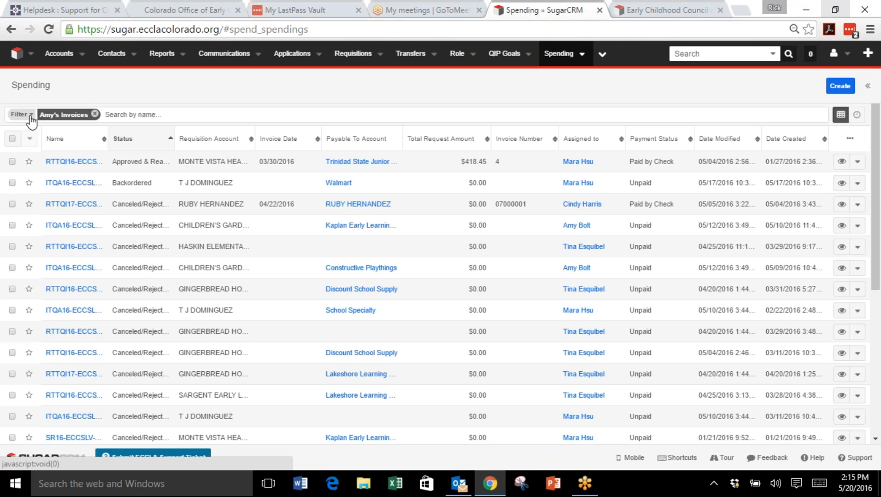
# - Replace the applied invoices filter with a blank new filter, and check the list of saved filters without choosing one
pyautogui.click(94, 115)
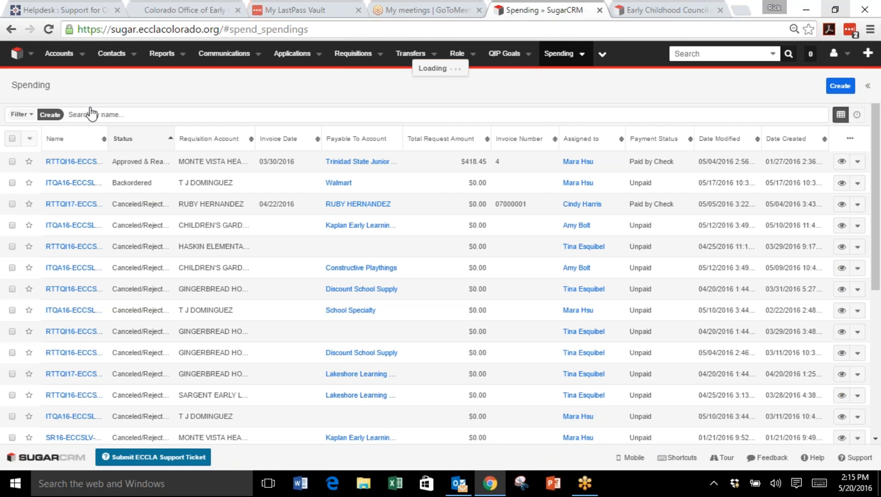
pyautogui.click(50, 114)
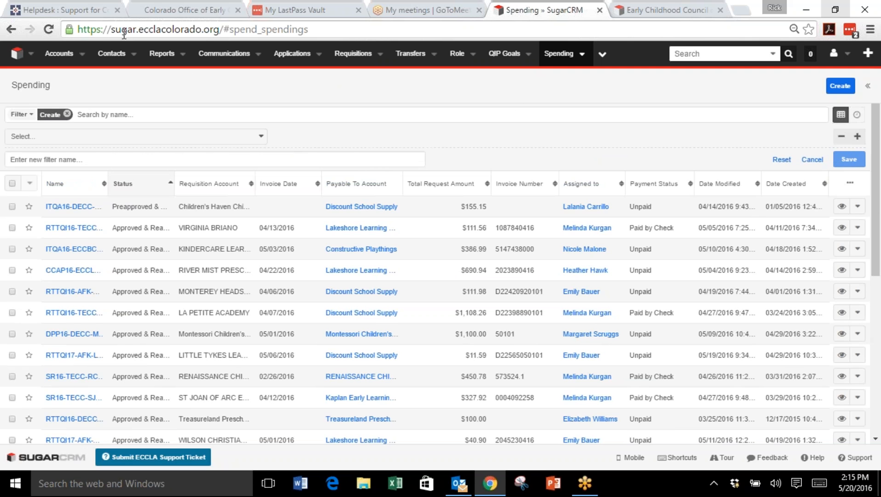
pyautogui.click(34, 116)
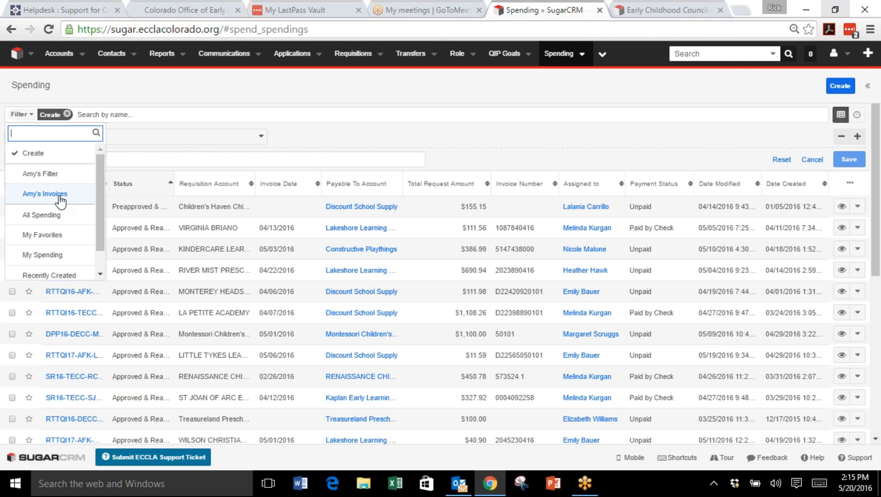
pyautogui.click(336, 131)
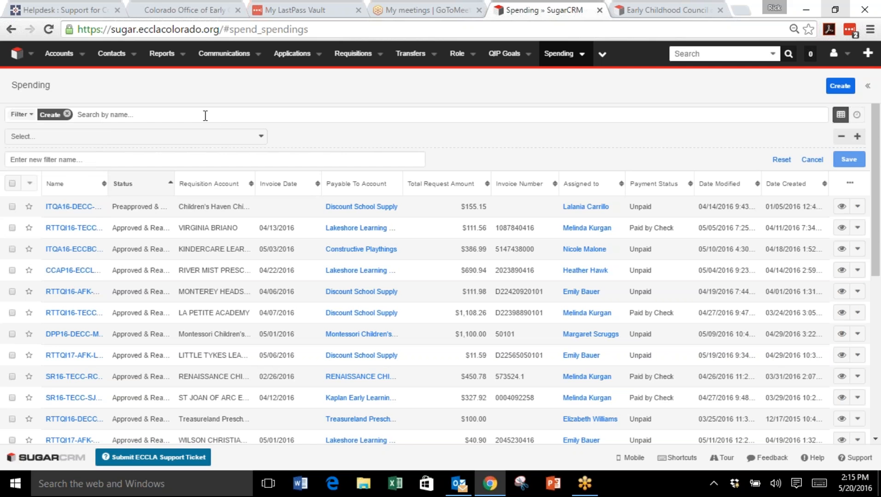